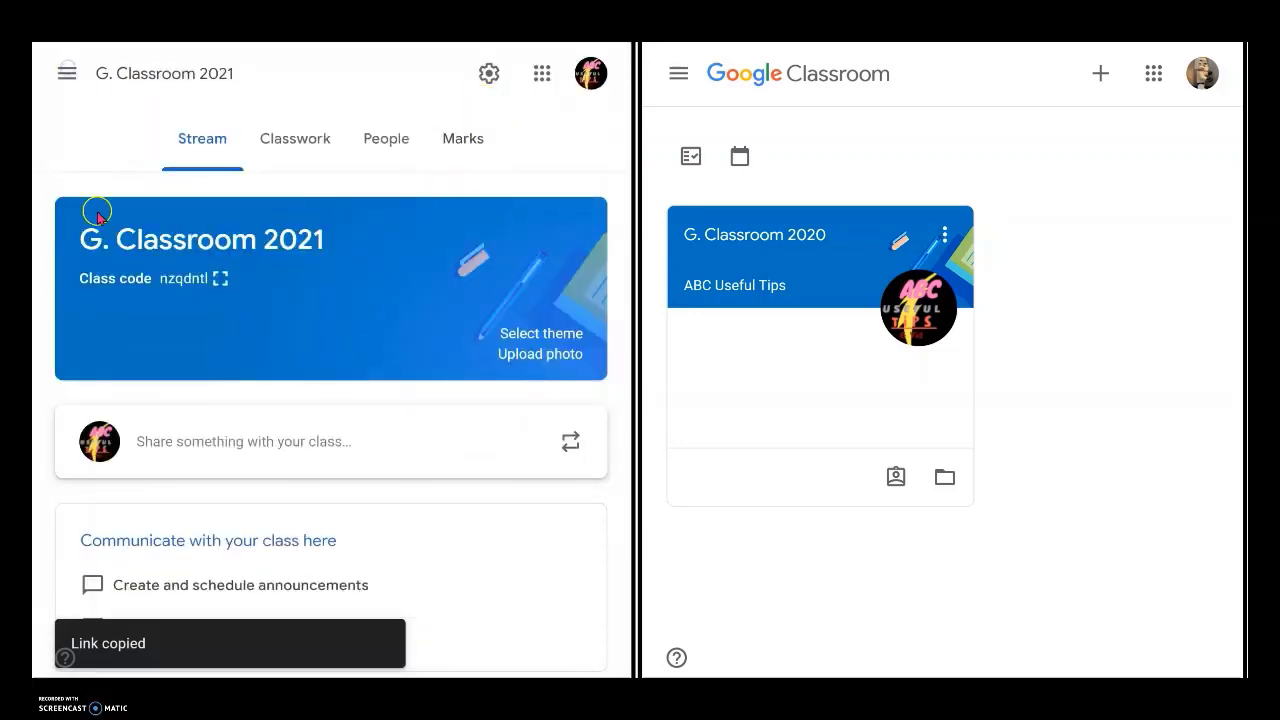
Step: Post an announcement in G. Classroom 2020 reading "Join 2021 Classroom: By Clicking this link", followed by the copied invitation link
{"action": "left_click", "coordinate": [67, 74]}
{"action": "left_click", "coordinate": [173, 366]}
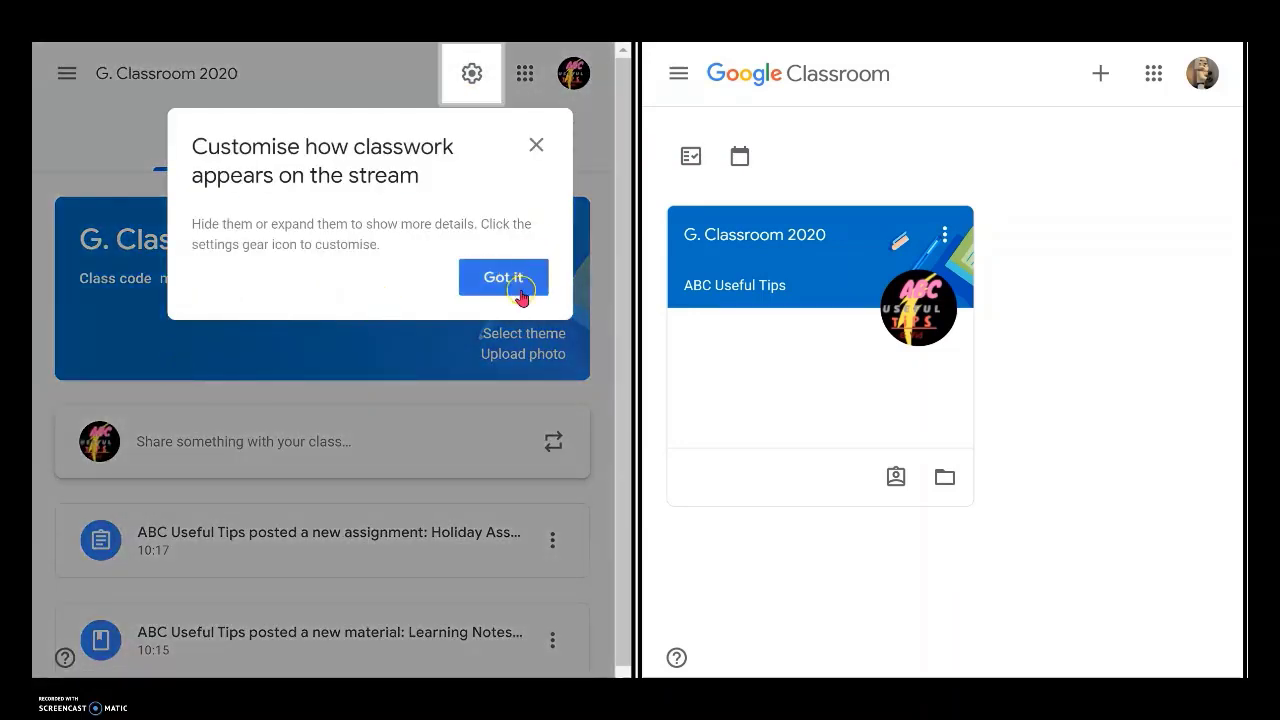
{"action": "left_click", "coordinate": [507, 280]}
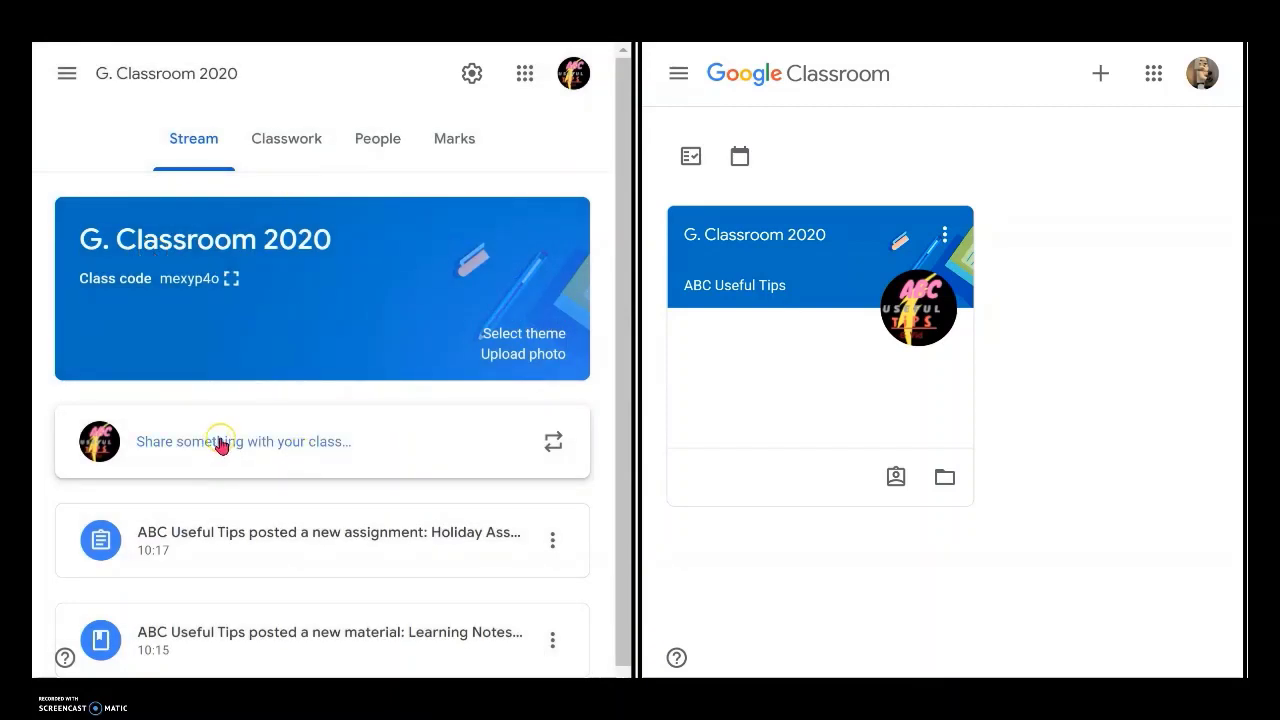
{"action": "left_click", "coordinate": [220, 446]}
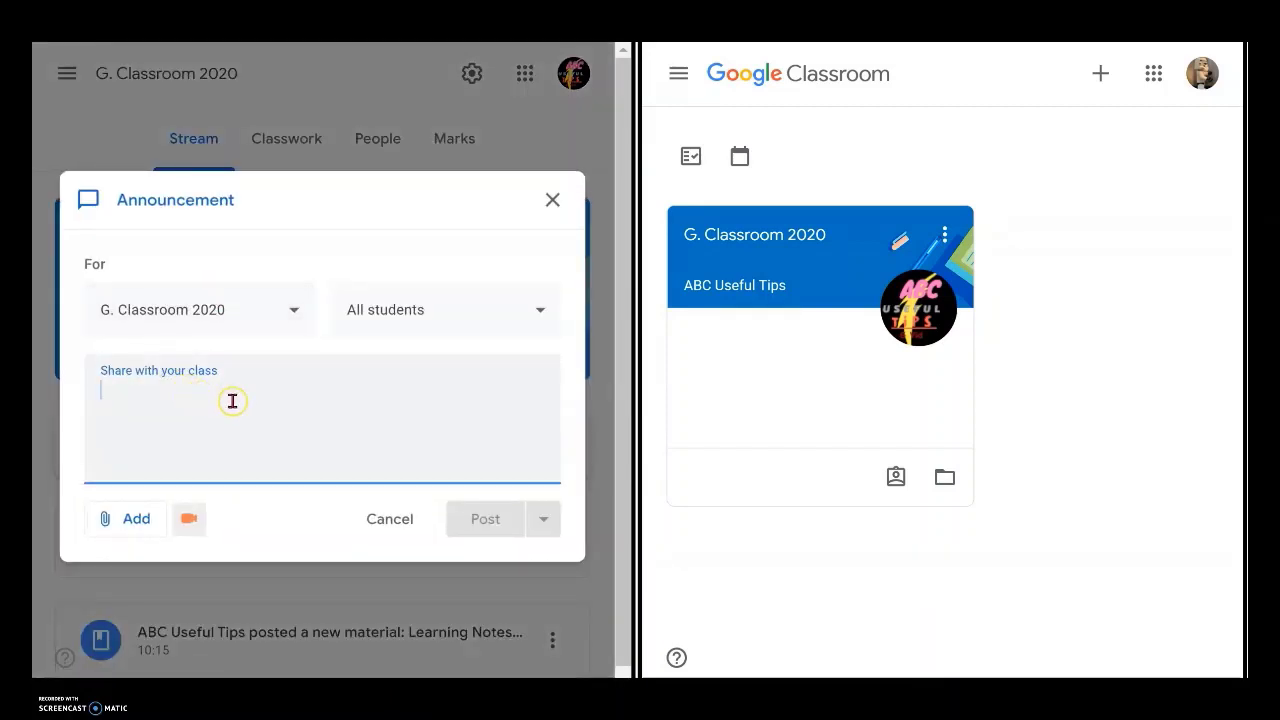
{"action": "type", "text": "Join 2021 Classroom:"}
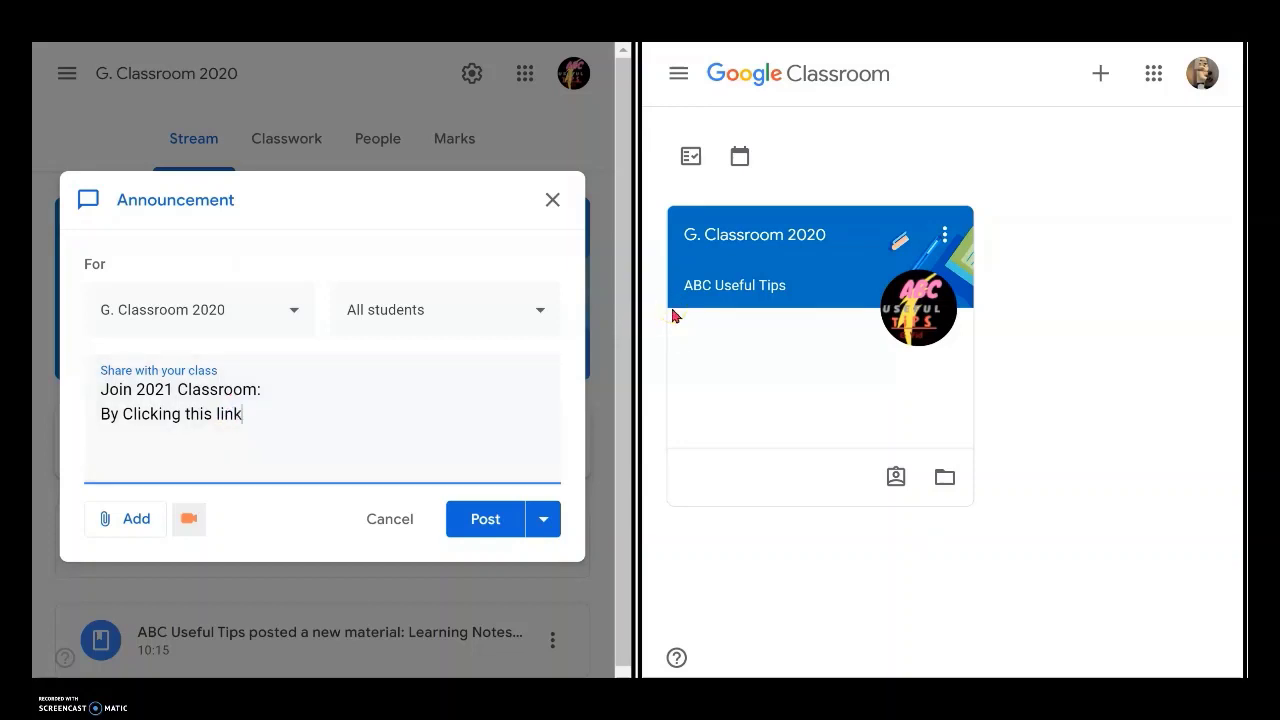
{"action": "key", "text": "ctrl+v"}
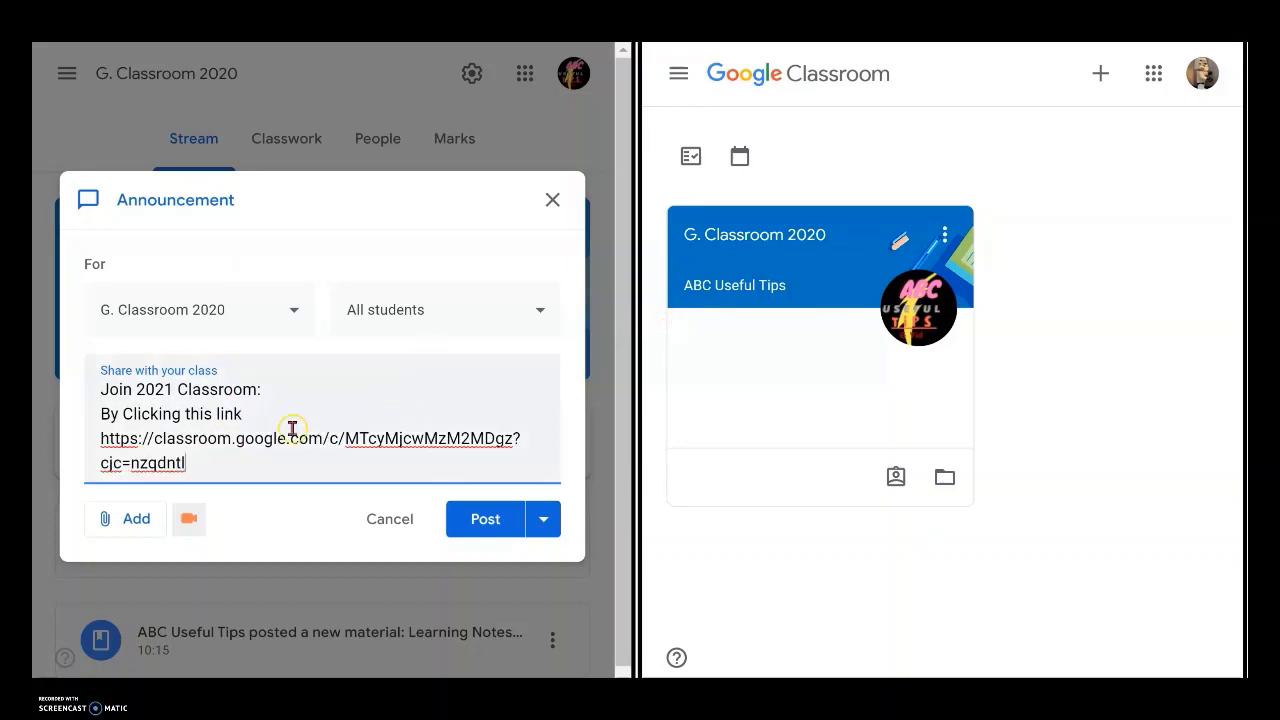
{"action": "left_click", "coordinate": [493, 520]}
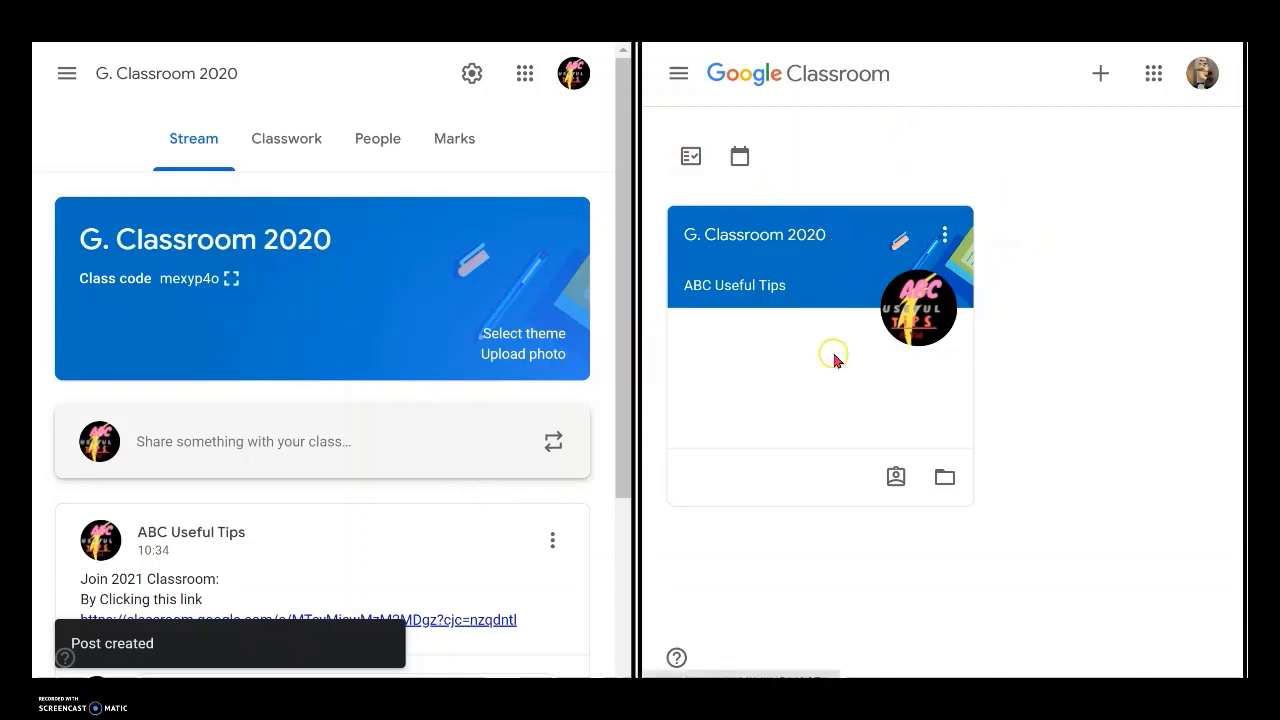
Step: In the student account, open G. Classroom 2020 and join the 2021 class through the link in the announcement
{"action": "left_click", "coordinate": [828, 236]}
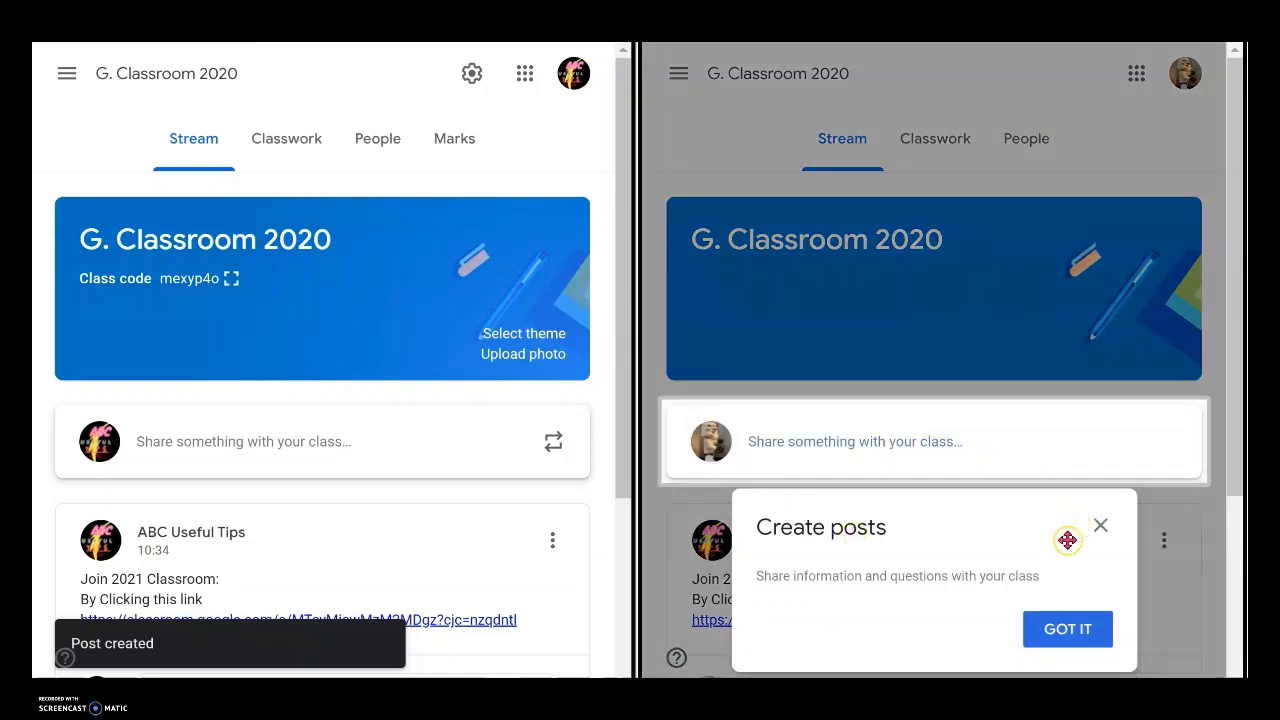
{"action": "left_click", "coordinate": [1101, 519]}
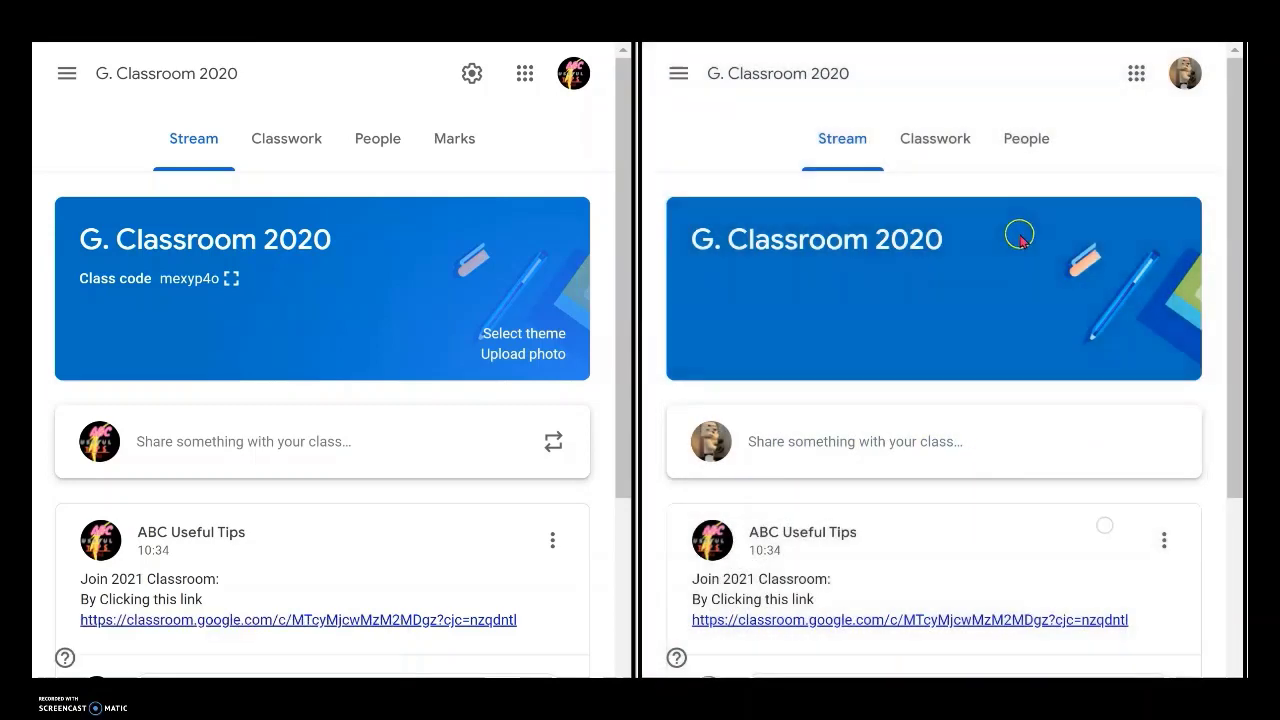
{"action": "scroll", "coordinate": [1000, 280], "scroll_direction": "down", "scroll_amount": 2}
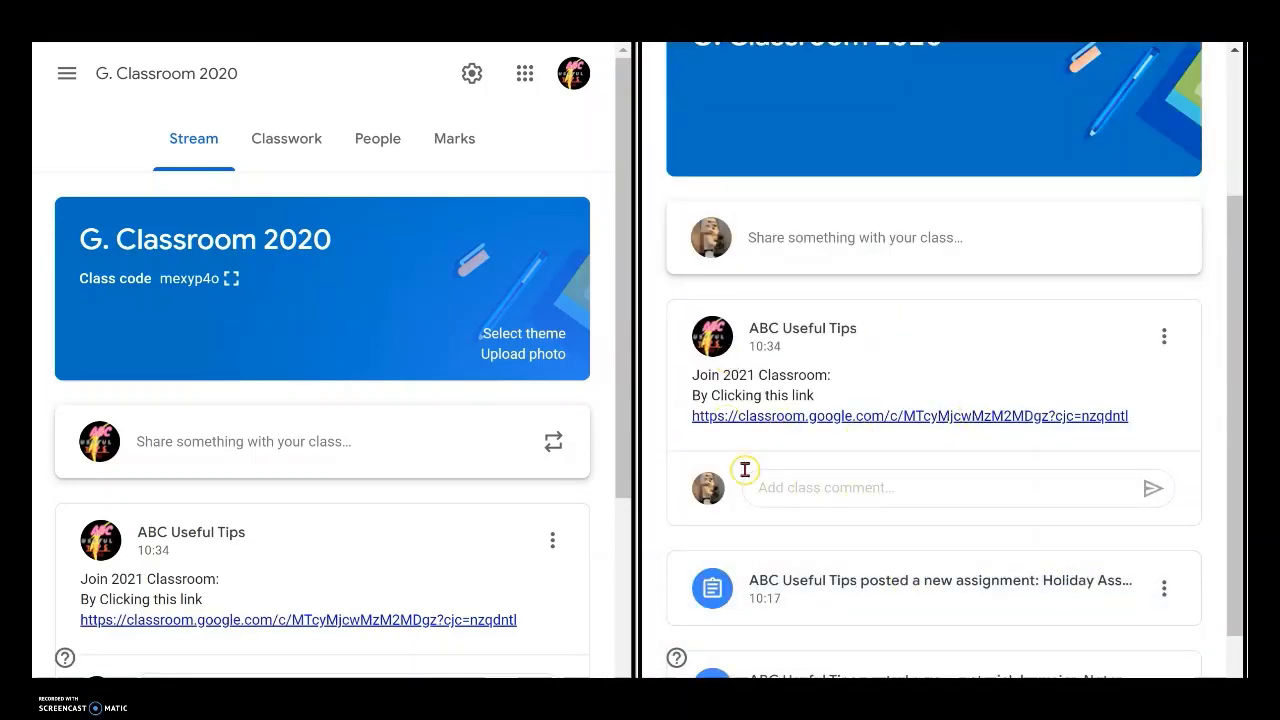
{"action": "left_click", "coordinate": [914, 422]}
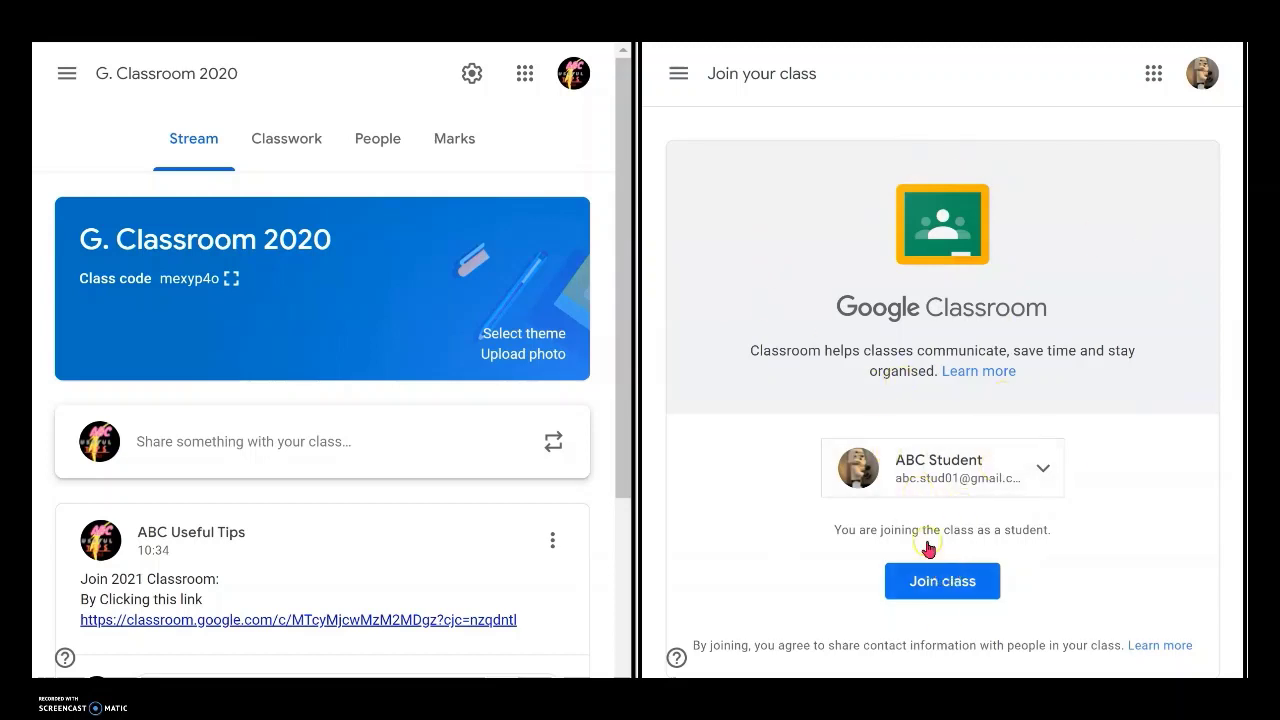
{"action": "left_click", "coordinate": [935, 590]}
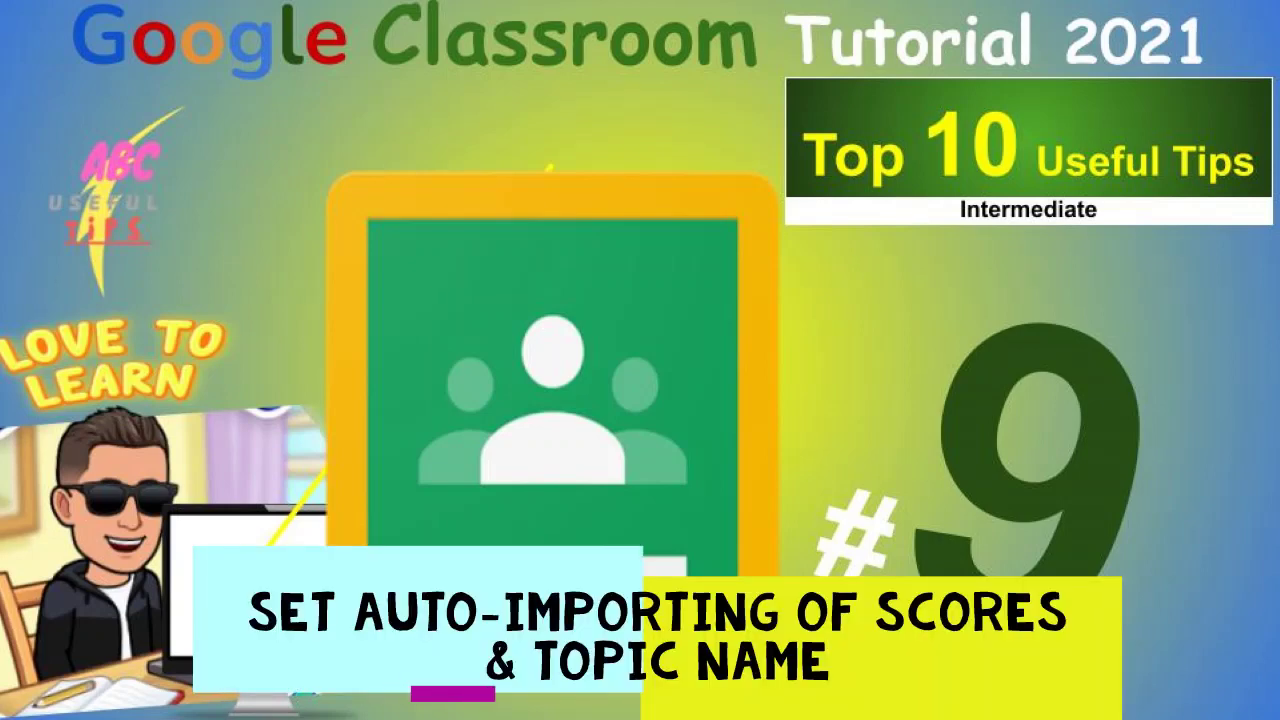
Step: Turn on grade importing for the Blank Quiz assignment and set its points to 3
{"action": "left_click", "coordinate": [145, 621]}
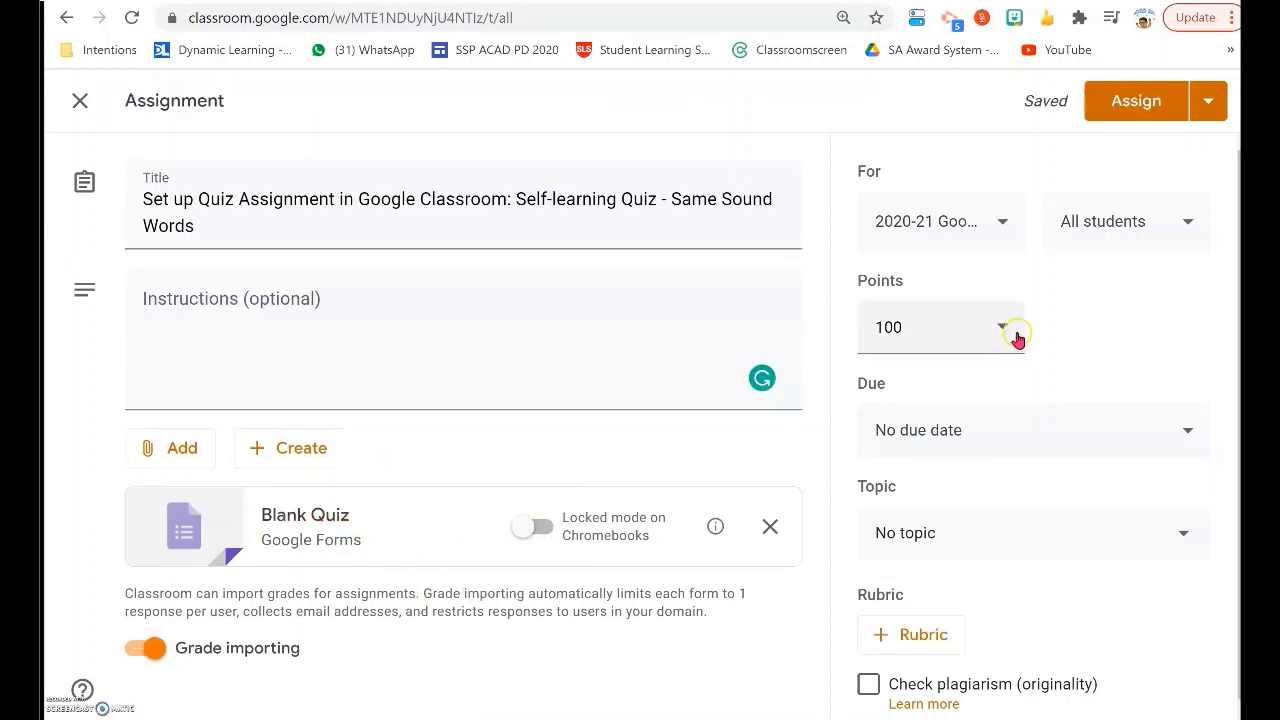
{"action": "left_click", "coordinate": [1004, 330]}
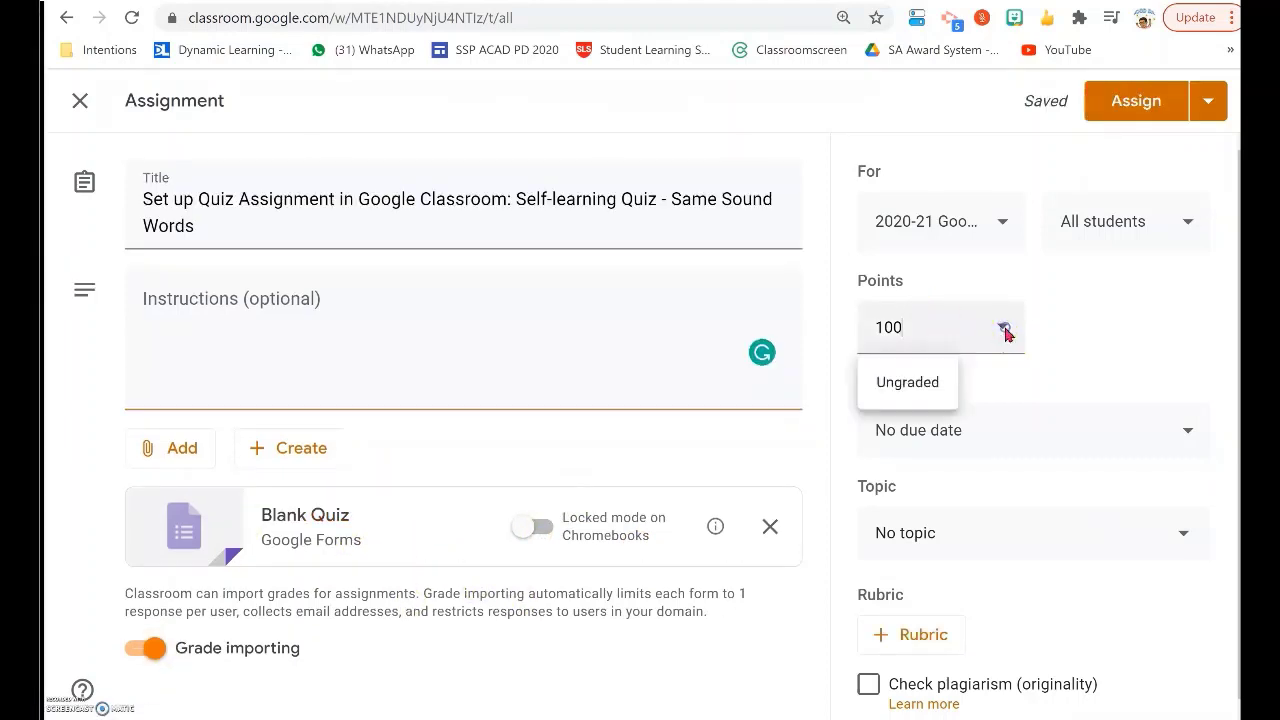
{"action": "left_click_drag", "start_coordinate": [900, 328], "coordinate": [840, 343]}
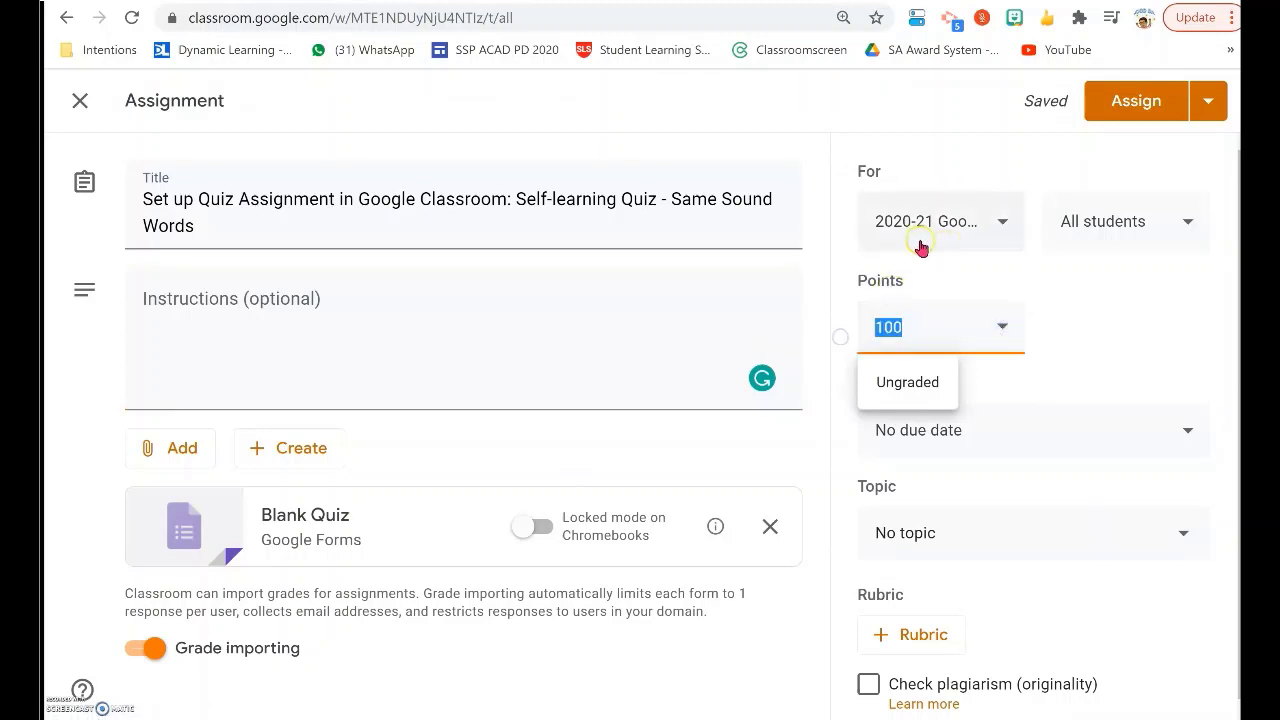
{"action": "left_click", "coordinate": [991, 332]}
{"action": "type", "text": "3"}
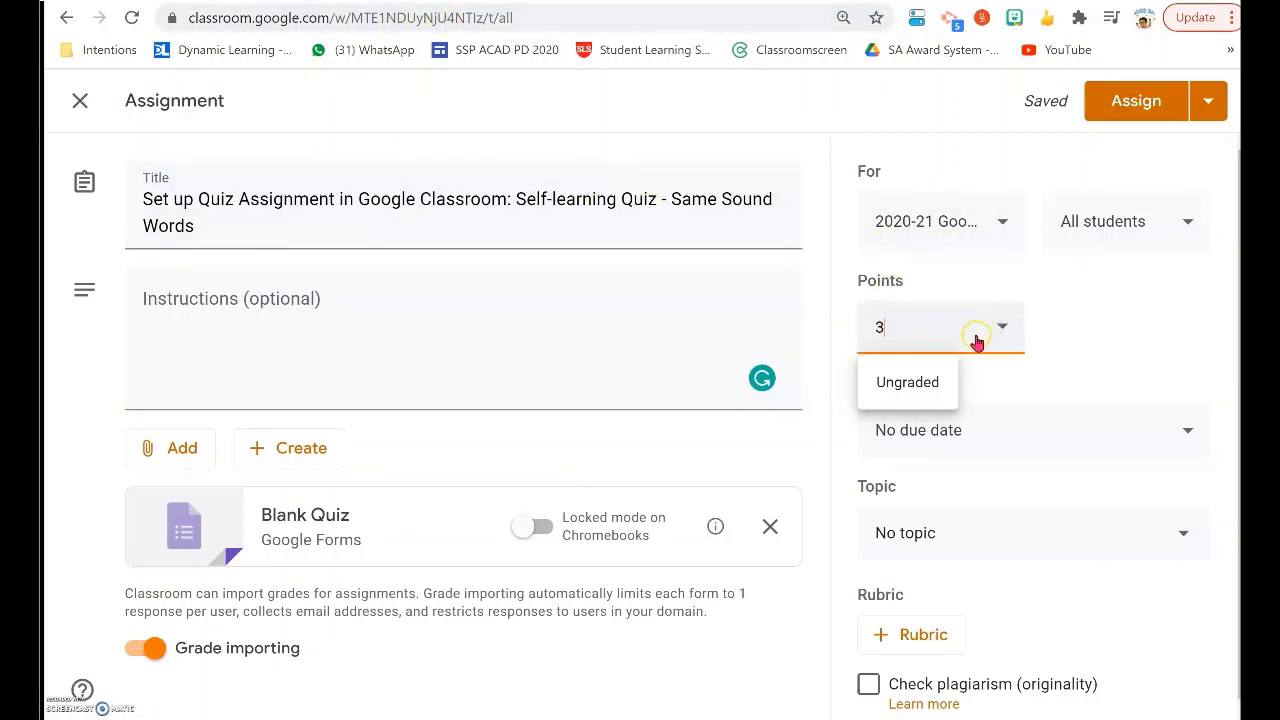
{"action": "left_click", "coordinate": [1034, 537]}
{"action": "left_click", "coordinate": [978, 480]}
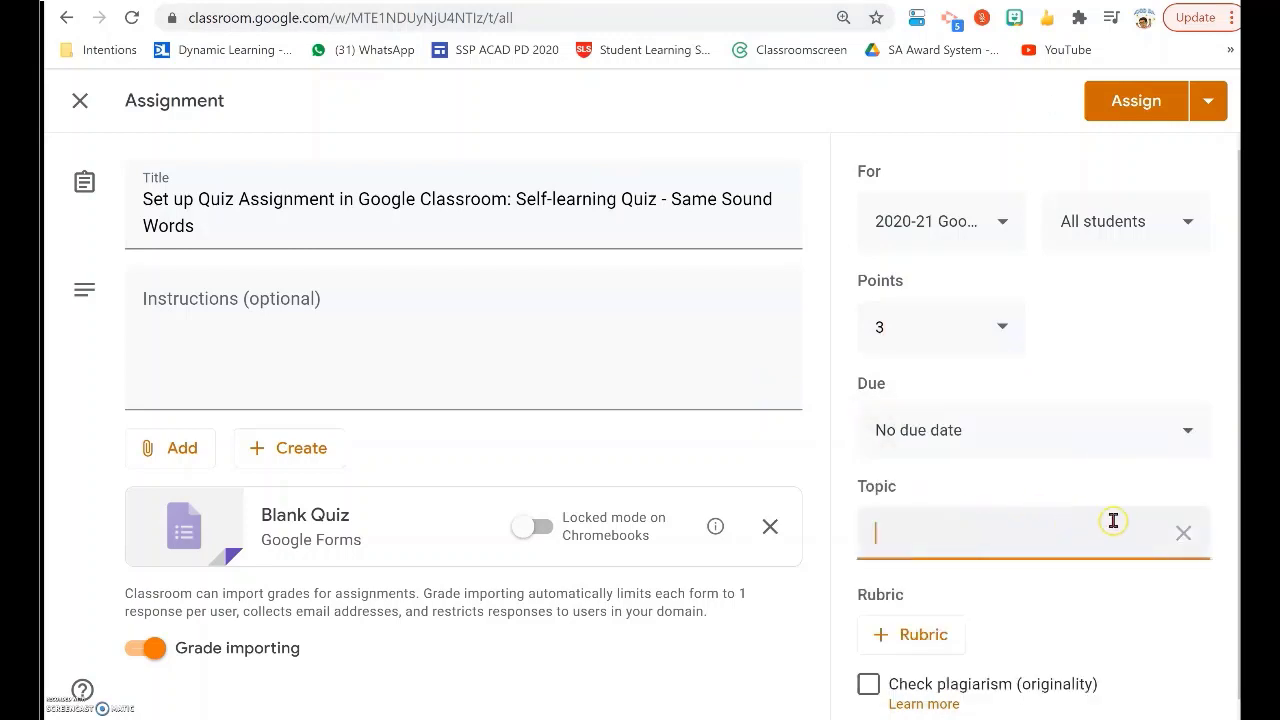
{"action": "left_click", "coordinate": [899, 554]}
{"action": "left_click", "coordinate": [894, 482]}
{"action": "left_click", "coordinate": [895, 532]}
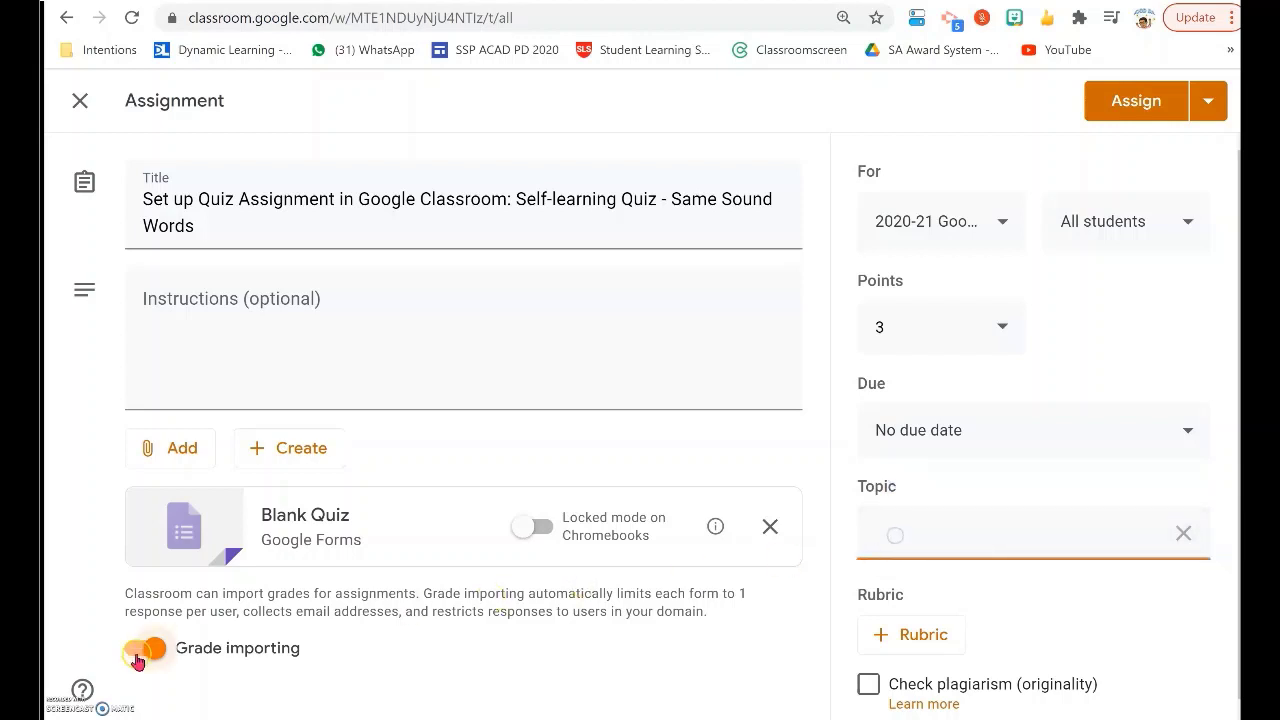
Step: Discard the empty new topic entry and file the quiz assignment under the existing Assignment topic
{"action": "left_click", "coordinate": [1183, 534]}
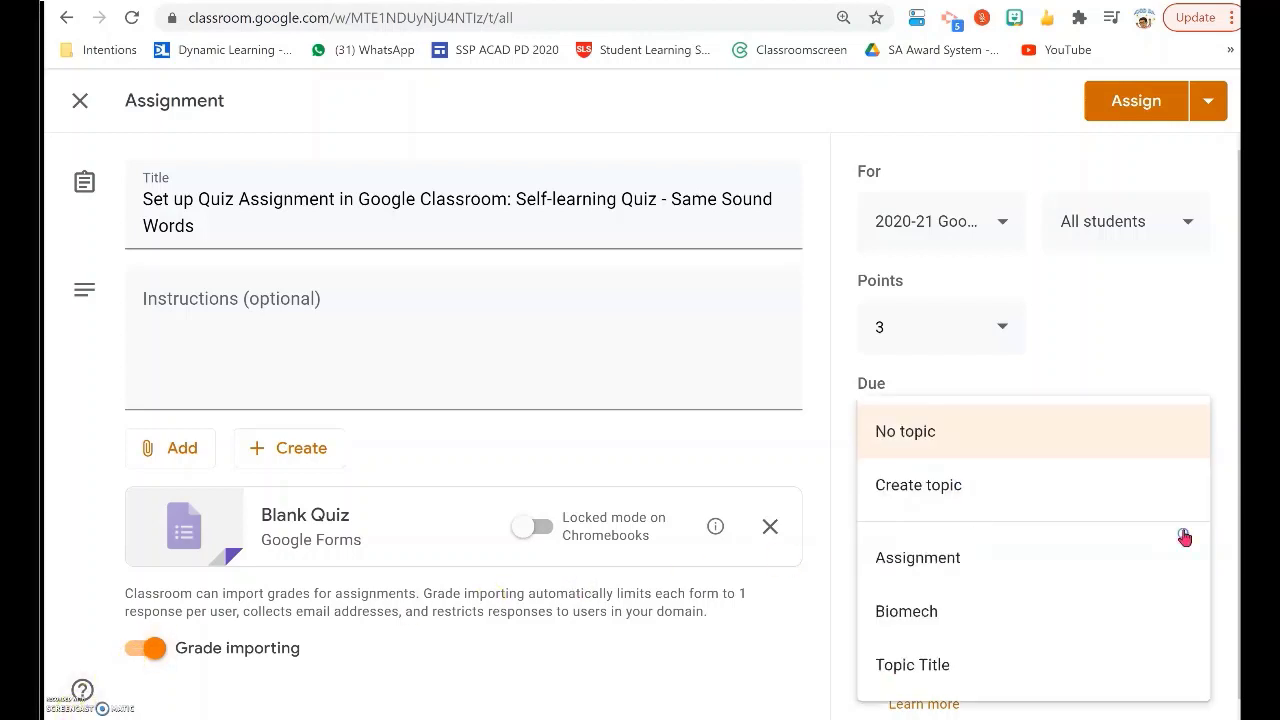
{"action": "left_click", "coordinate": [952, 567]}
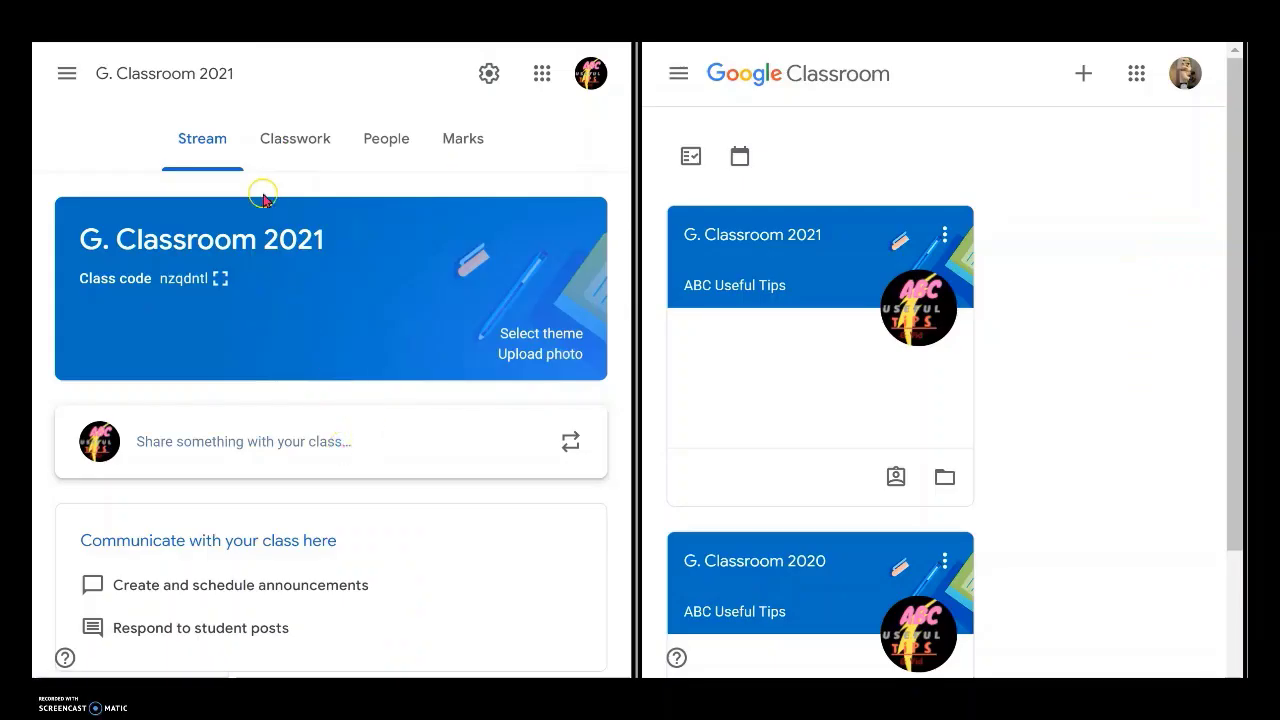
Step: Review the posts in the teacher's G. Classroom 2020 stream, including the Holiday Assignment's student work and instructions
{"action": "left_click", "coordinate": [67, 73]}
{"action": "left_click", "coordinate": [120, 352]}
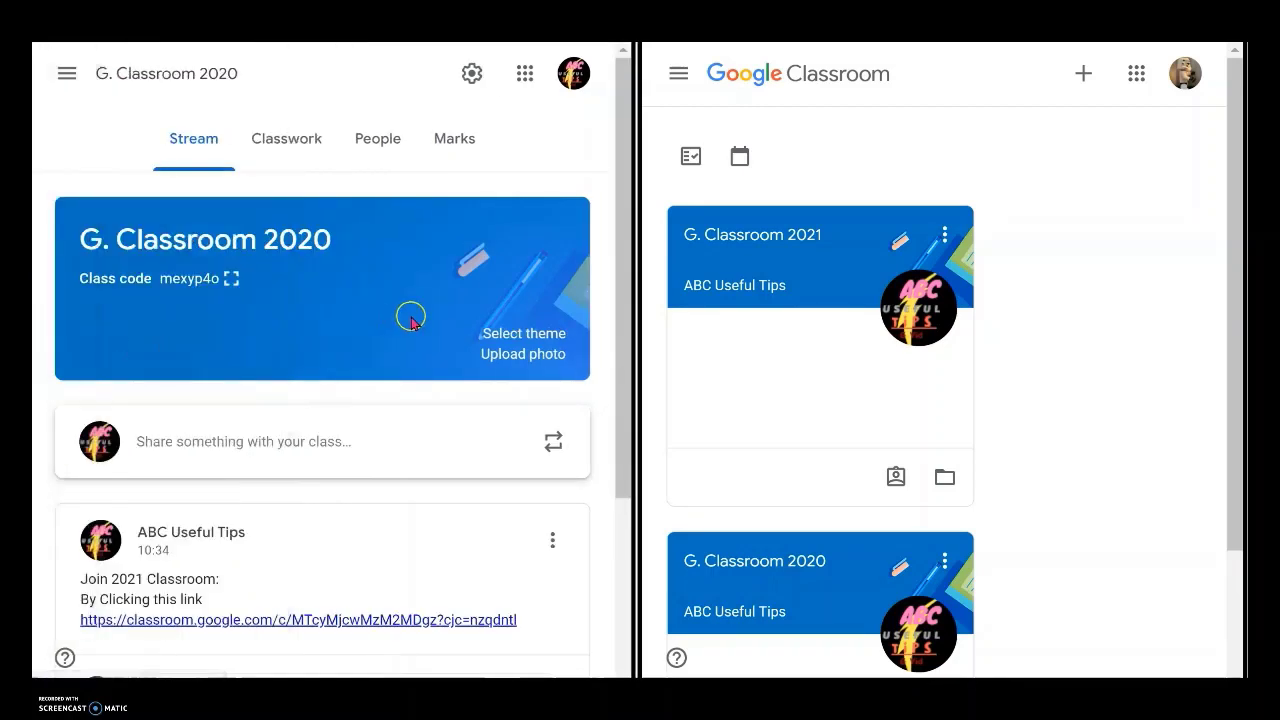
{"action": "scroll", "coordinate": [265, 507], "scroll_direction": "down", "scroll_amount": 3}
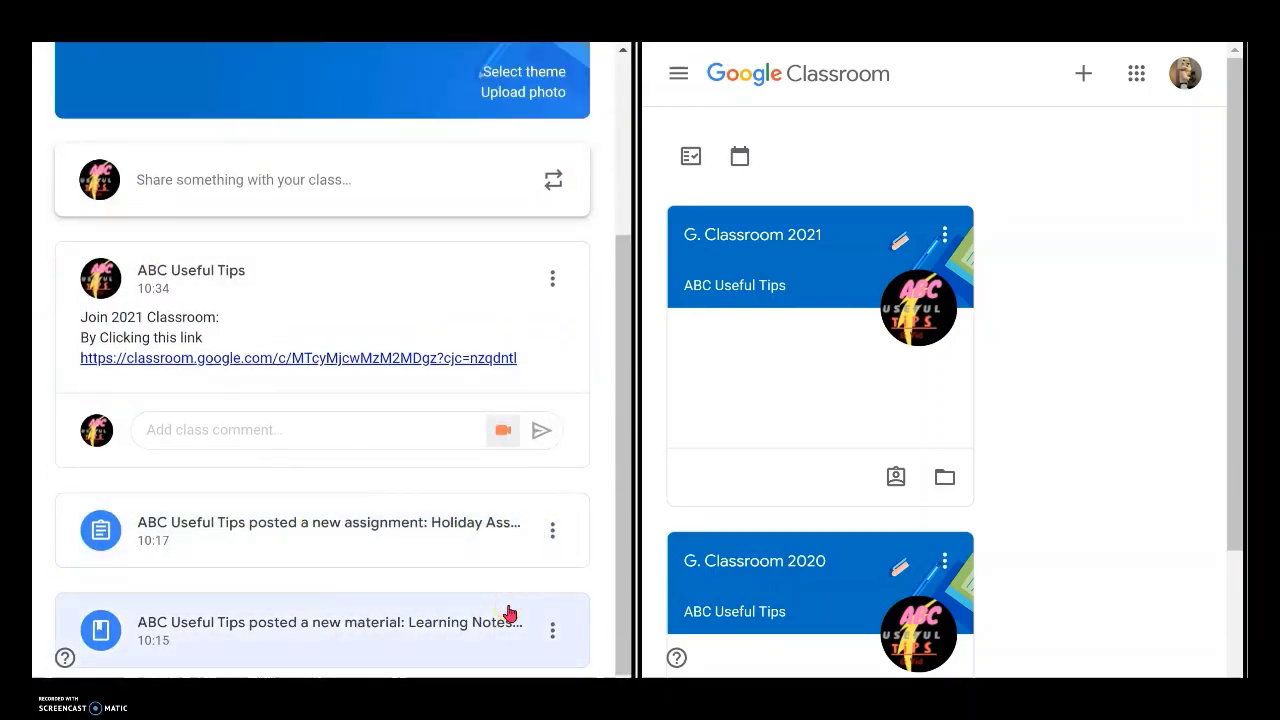
{"action": "left_click", "coordinate": [463, 630]}
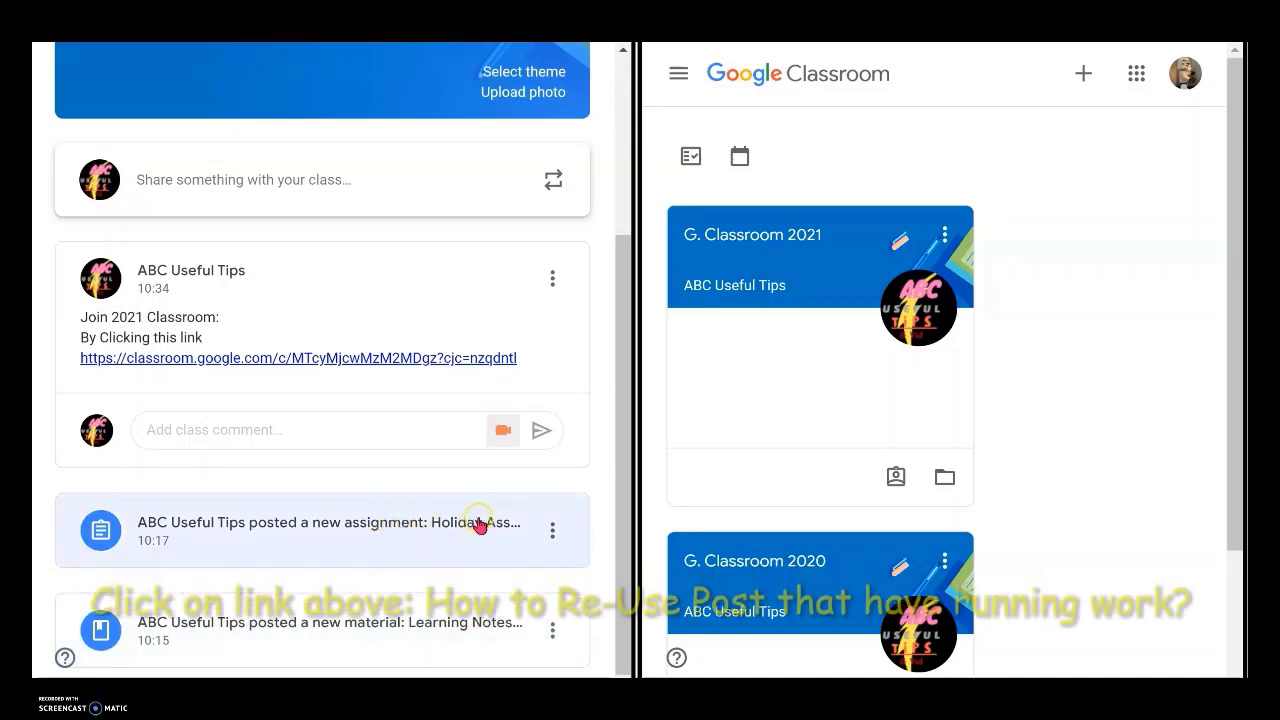
{"action": "left_click", "coordinate": [390, 537]}
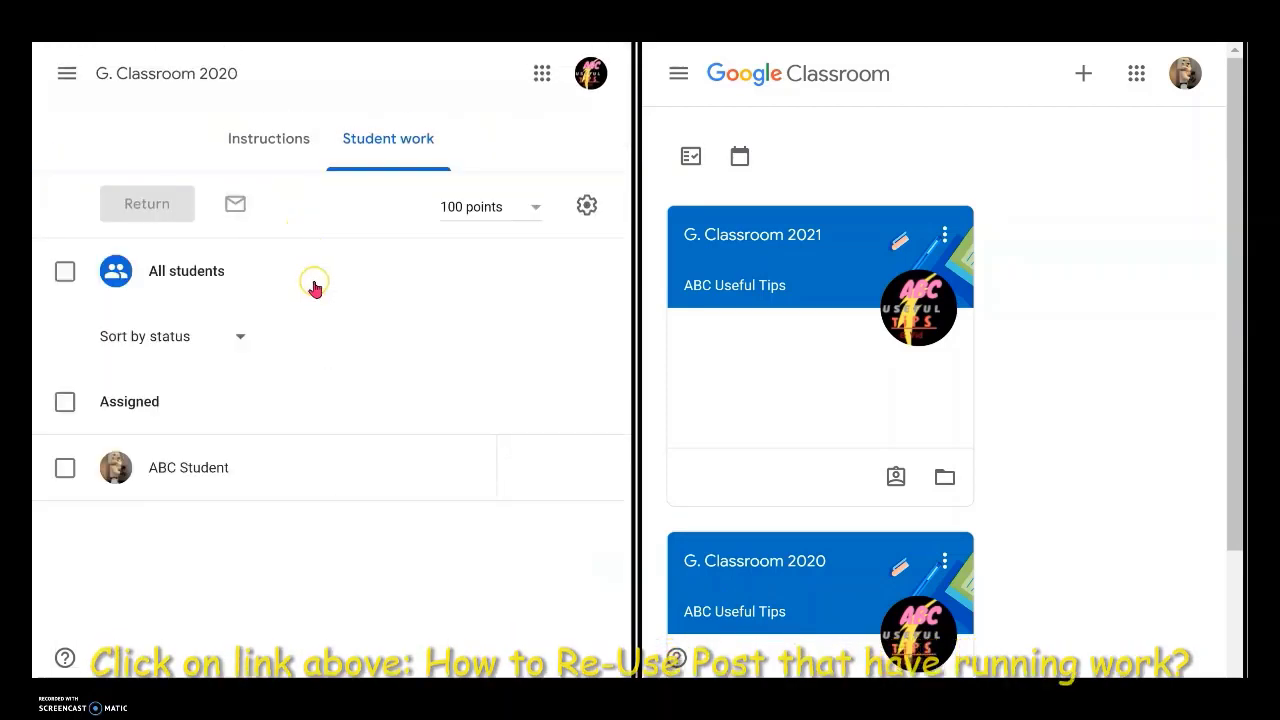
{"action": "left_click", "coordinate": [268, 145]}
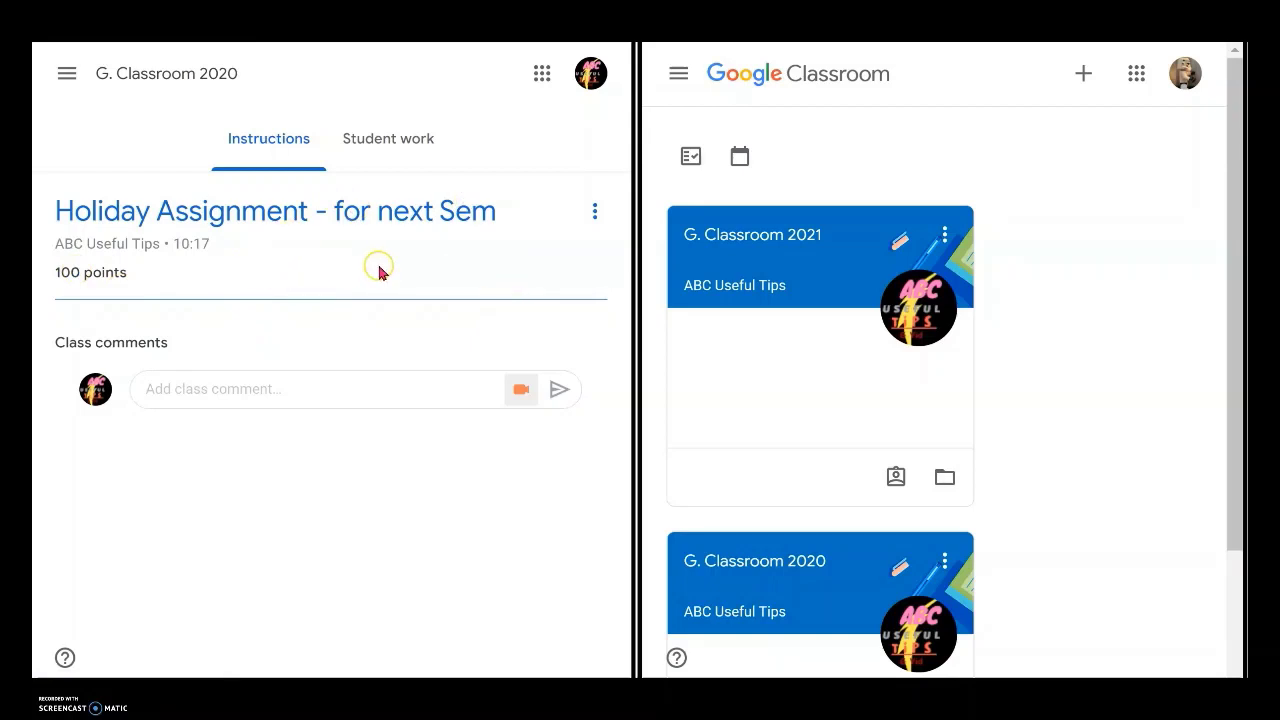
Step: In G. Classroom 2021's classwork, reuse the "Learning Notes for 2020" post from G. Classroom 2020
{"action": "left_click", "coordinate": [67, 73]}
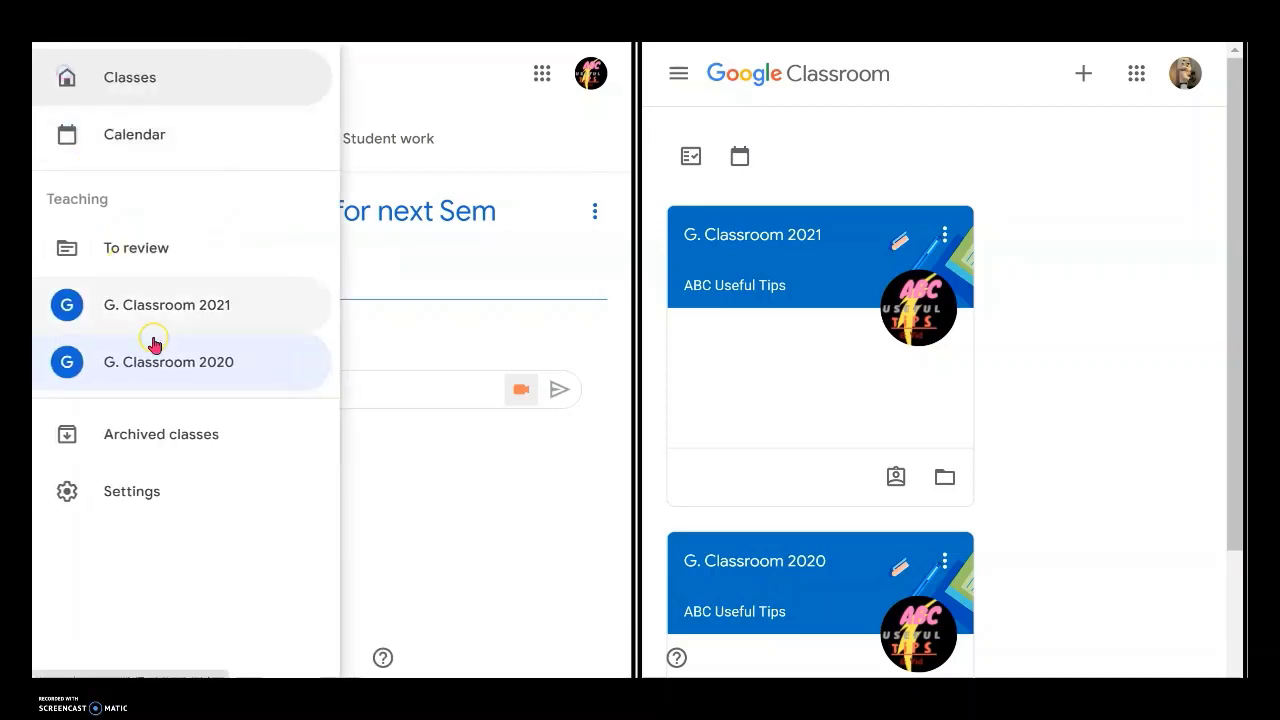
{"action": "left_click", "coordinate": [152, 309]}
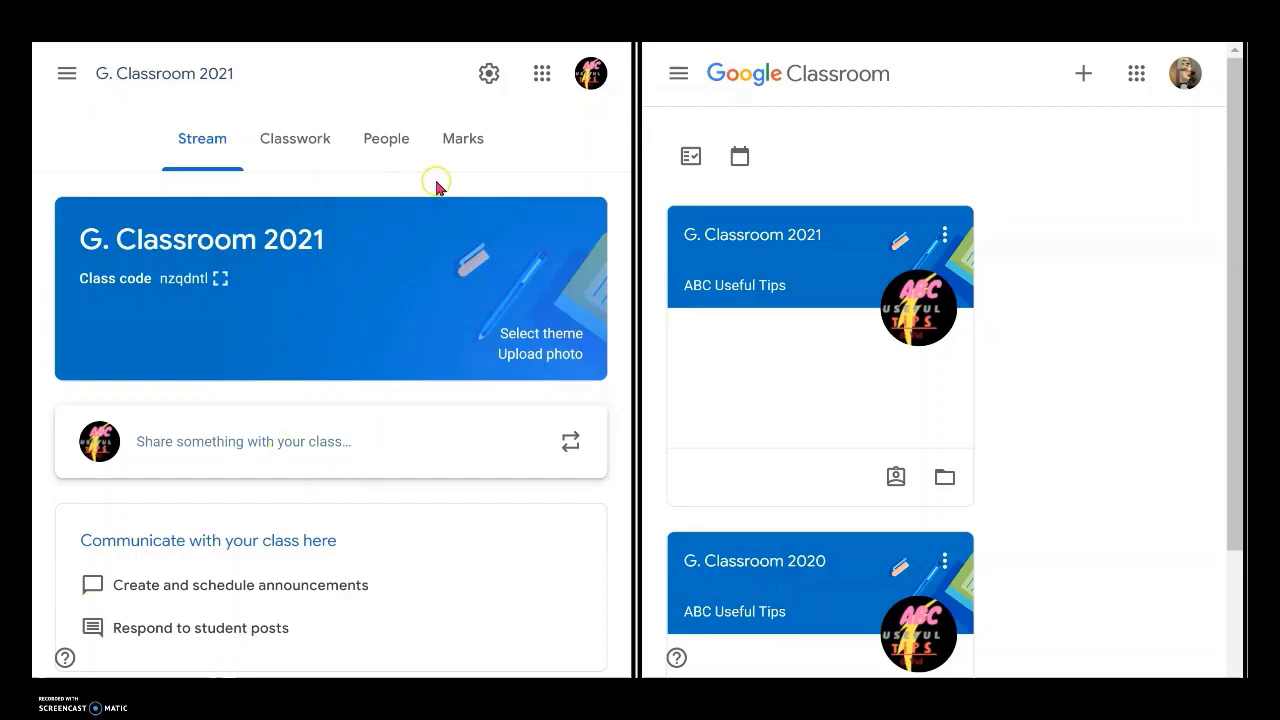
{"action": "left_click", "coordinate": [298, 141]}
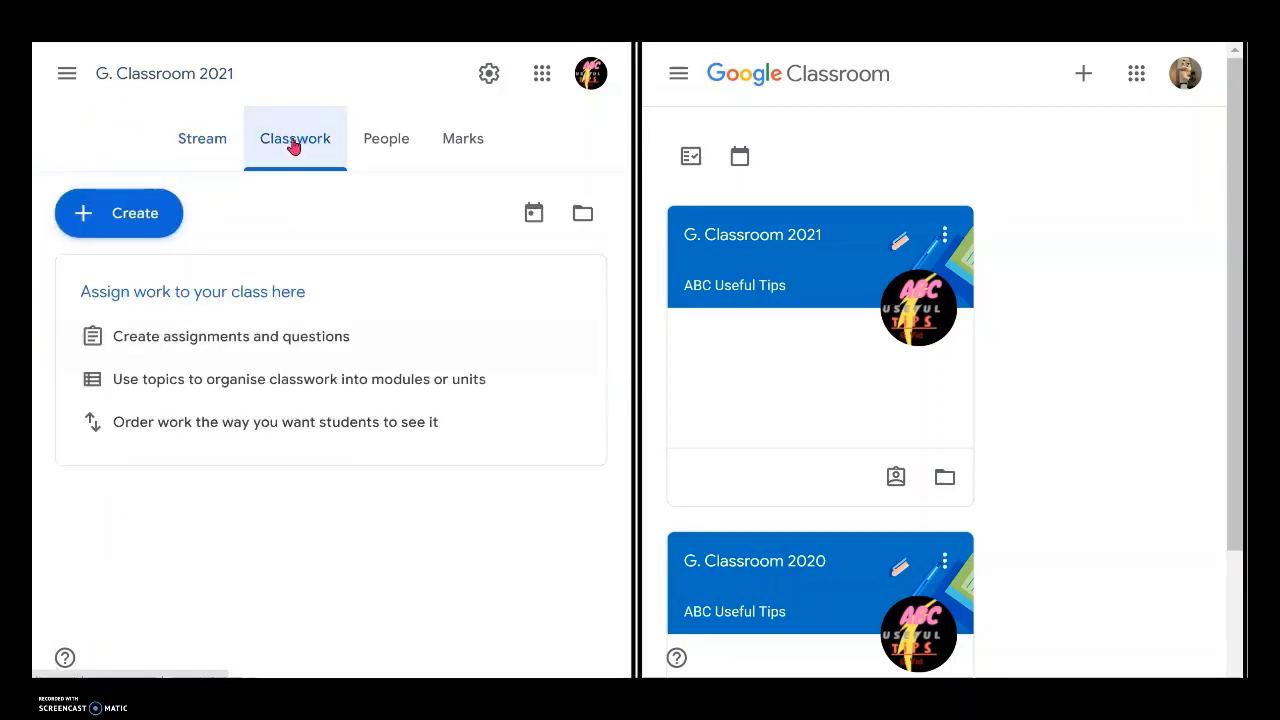
{"action": "left_click", "coordinate": [118, 225]}
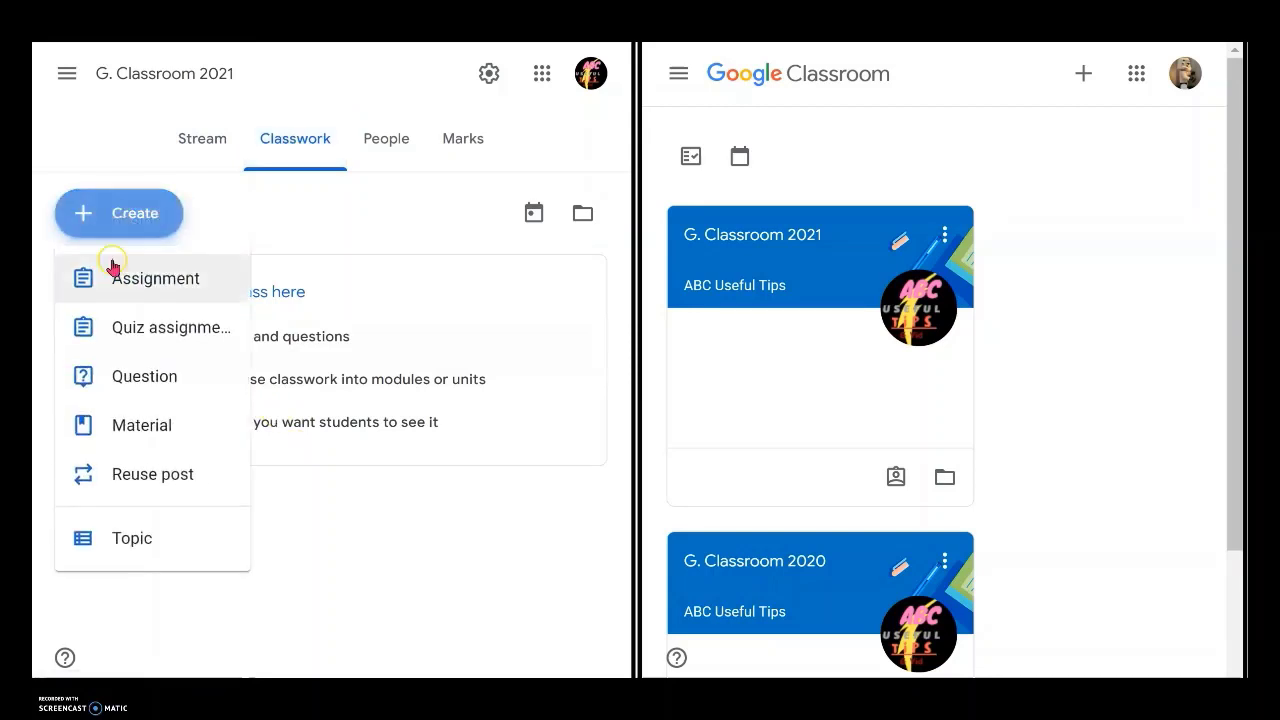
{"action": "left_click", "coordinate": [137, 485]}
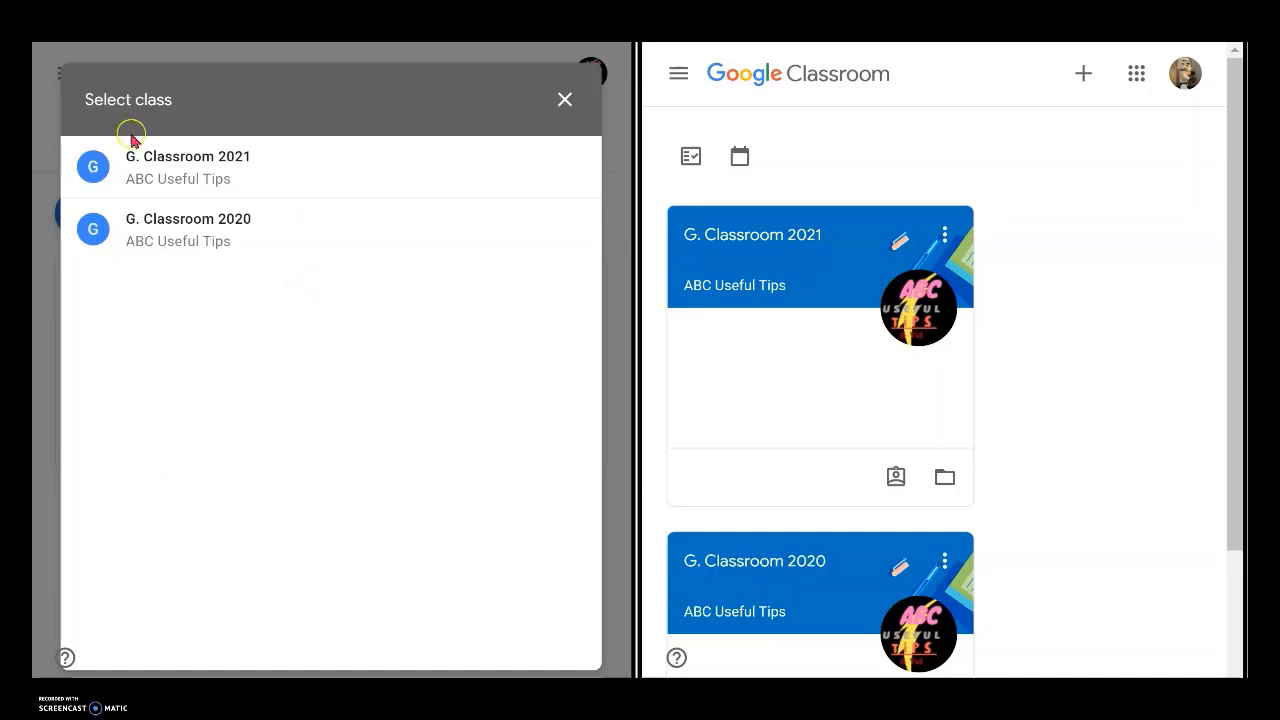
{"action": "left_click", "coordinate": [238, 229]}
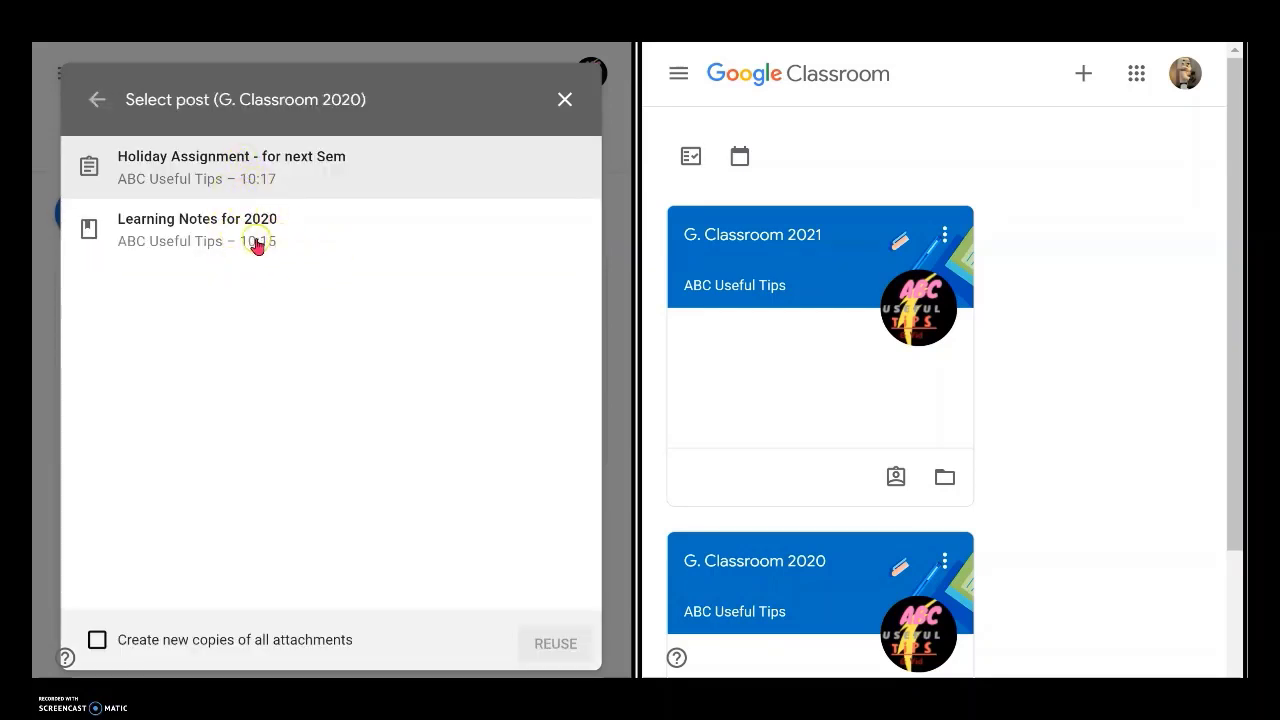
{"action": "left_click", "coordinate": [240, 237]}
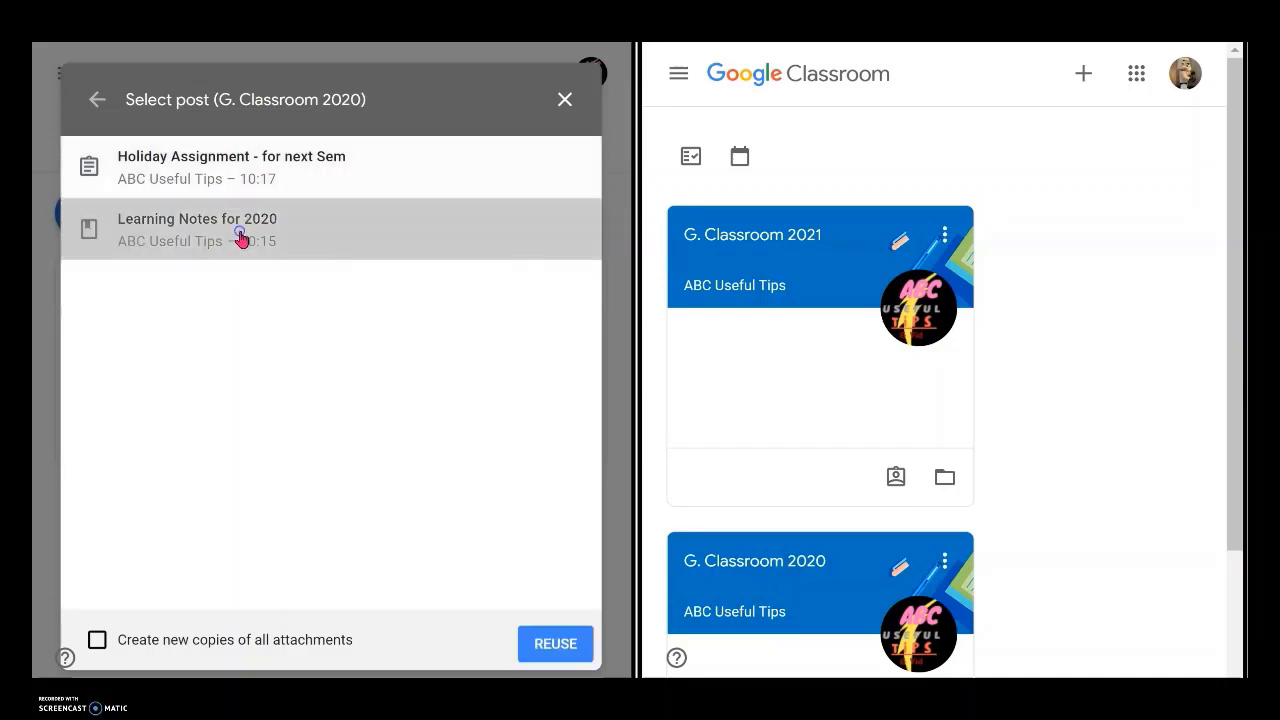
{"action": "left_click", "coordinate": [545, 650]}
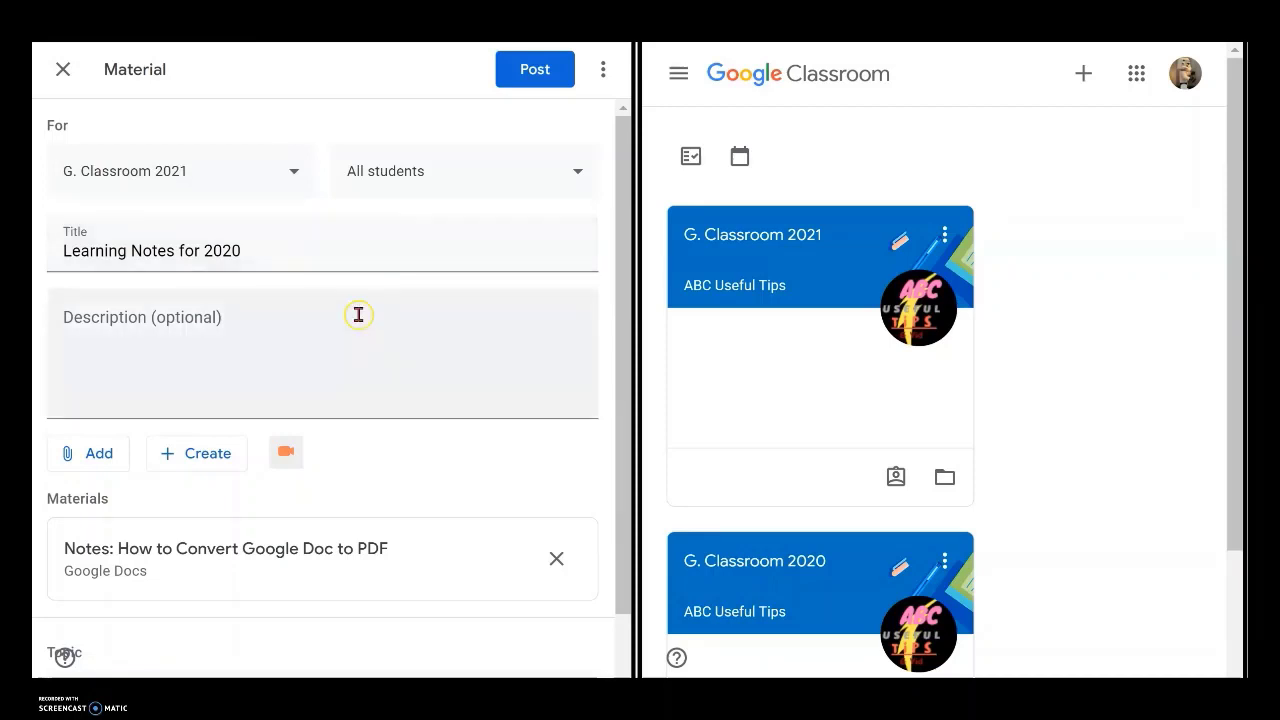
Step: Retitle the reused material "Learning Notes from 2020" and post it to all students of G. Classroom 2021
{"action": "left_click", "coordinate": [171, 586]}
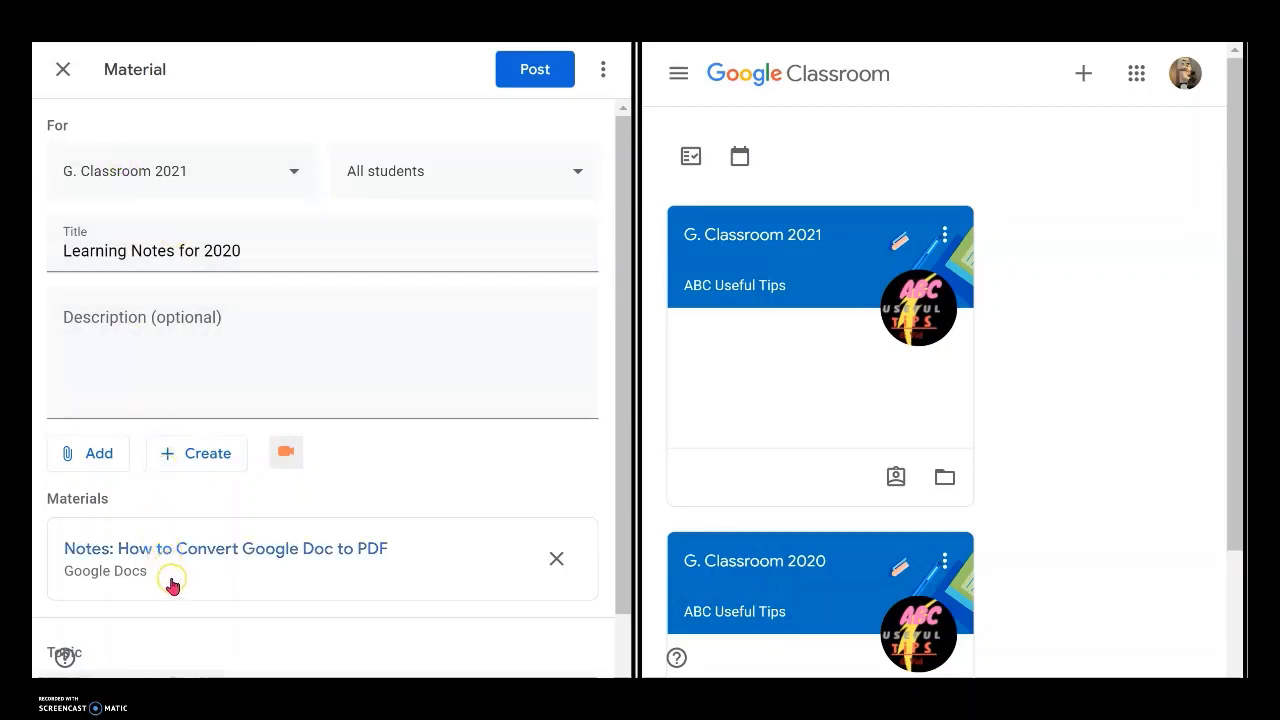
{"action": "left_click", "coordinate": [557, 559]}
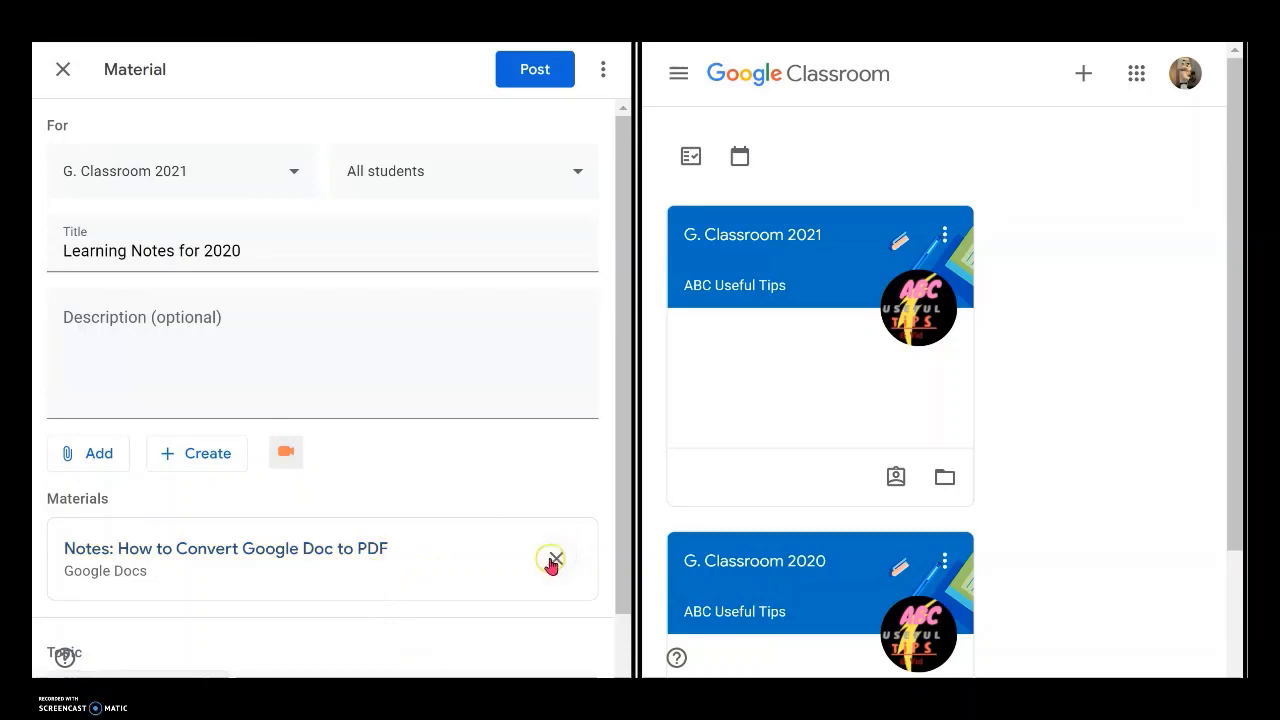
{"action": "left_click", "coordinate": [255, 247]}
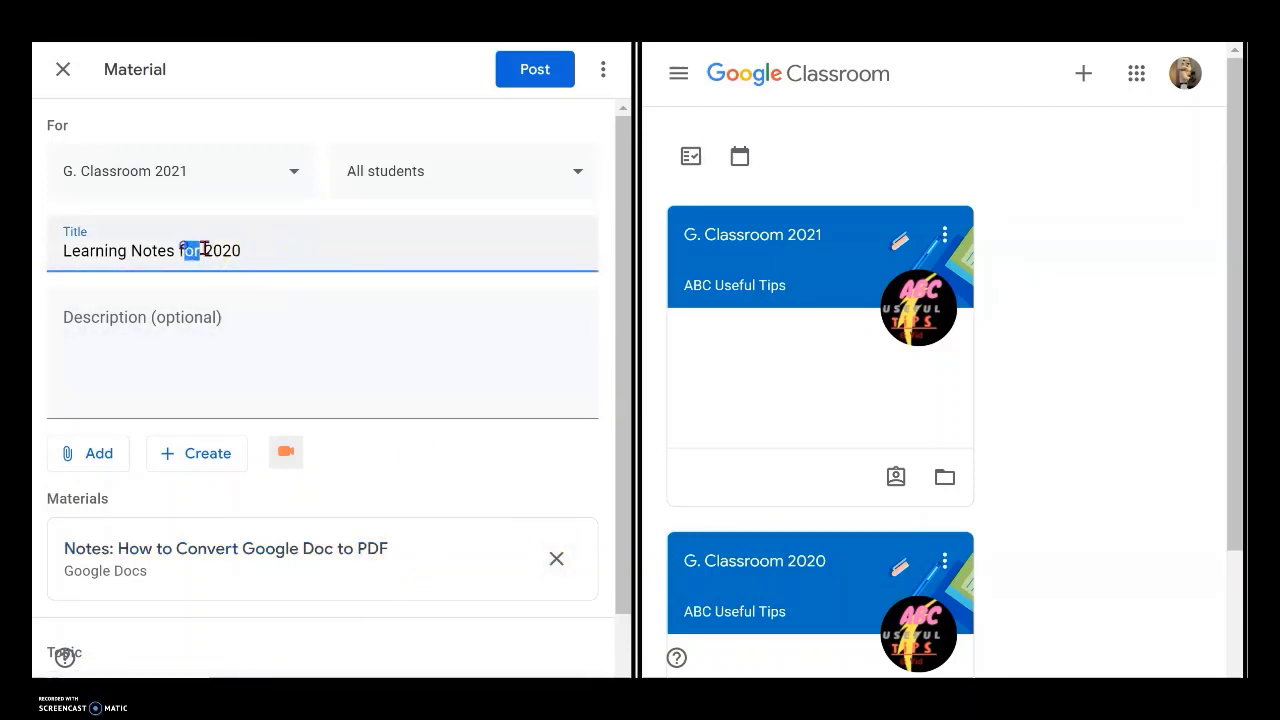
{"action": "type", "text": "rom"}
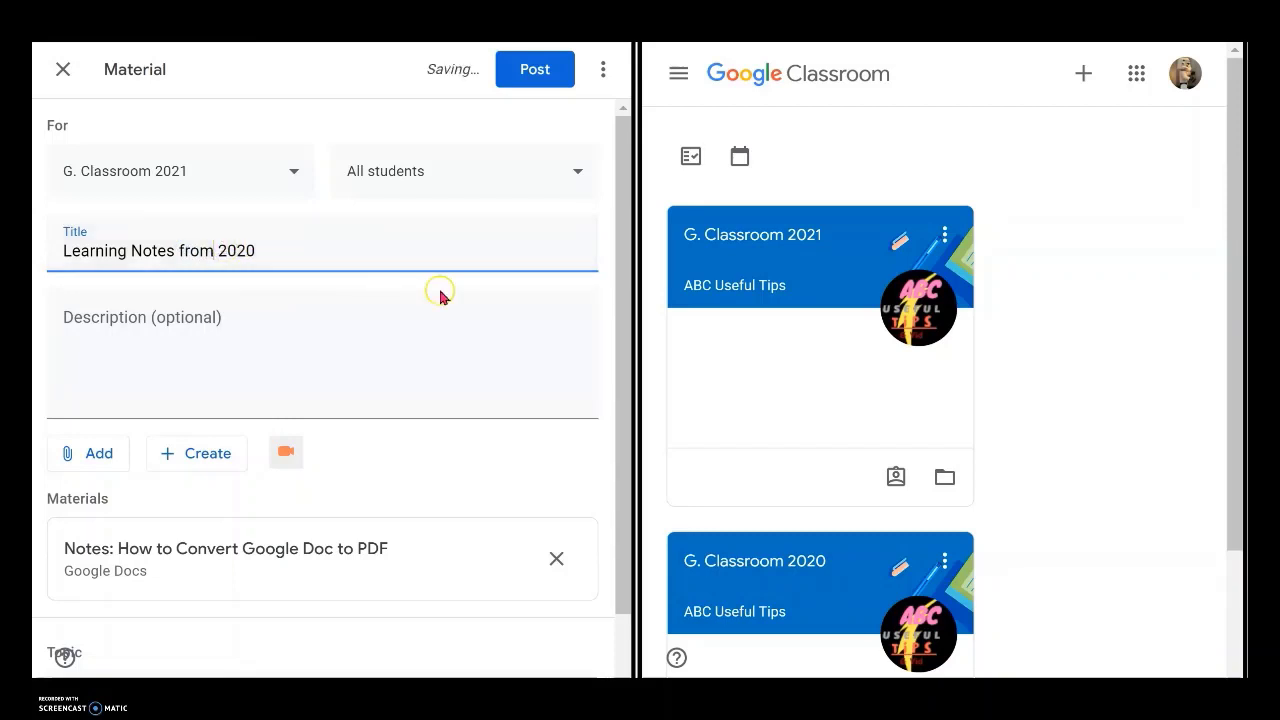
{"action": "left_click", "coordinate": [172, 337]}
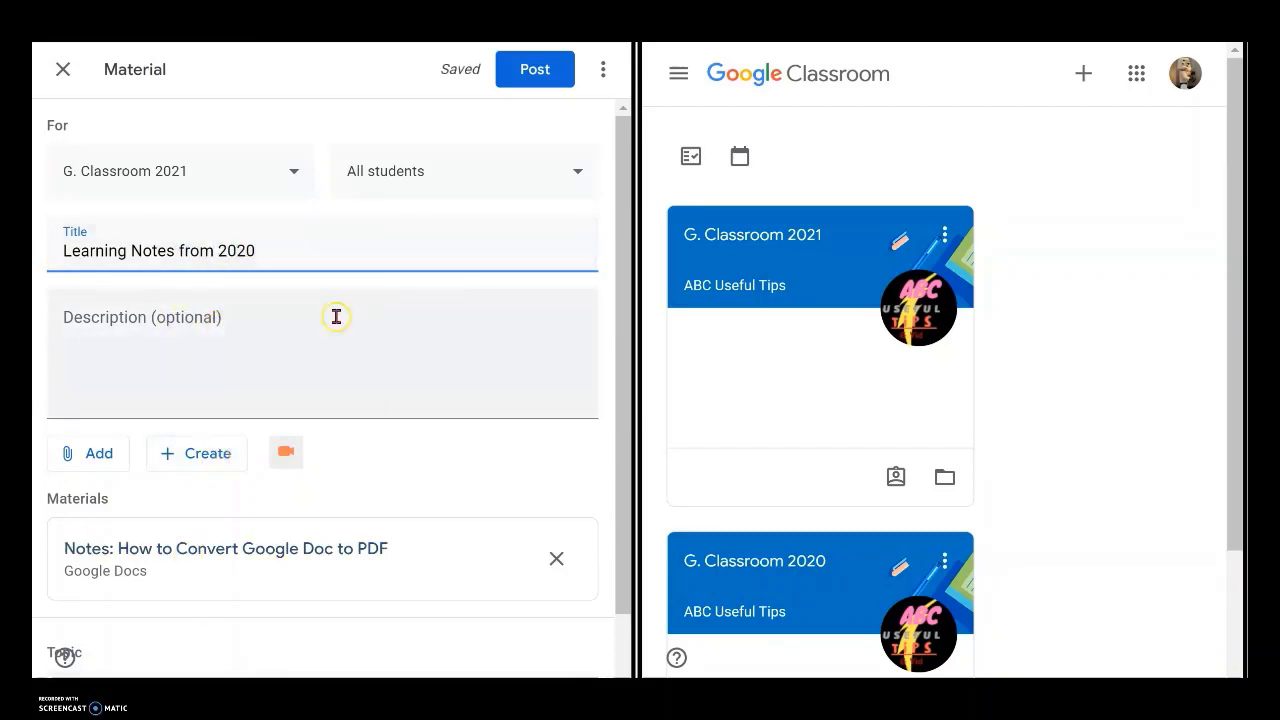
{"action": "left_click", "coordinate": [540, 72]}
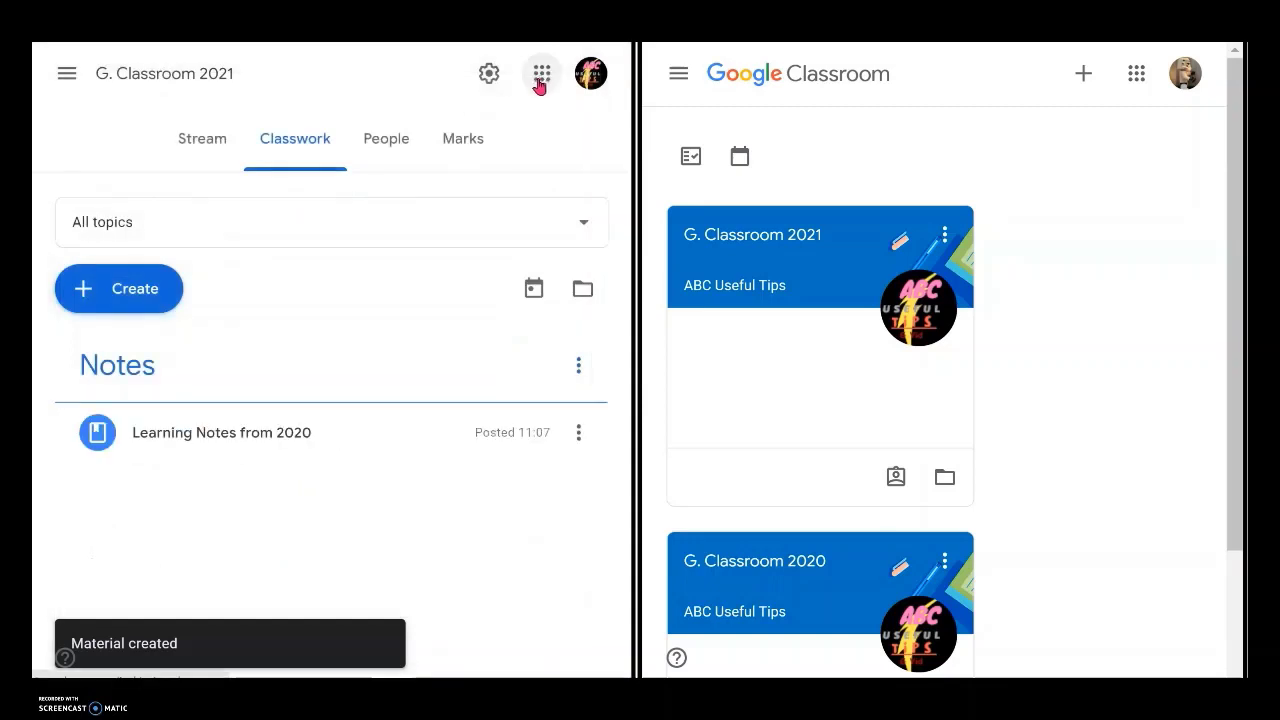
Step: Open the G. Classroom 2021 stream to check the posted material
{"action": "left_click", "coordinate": [192, 148]}
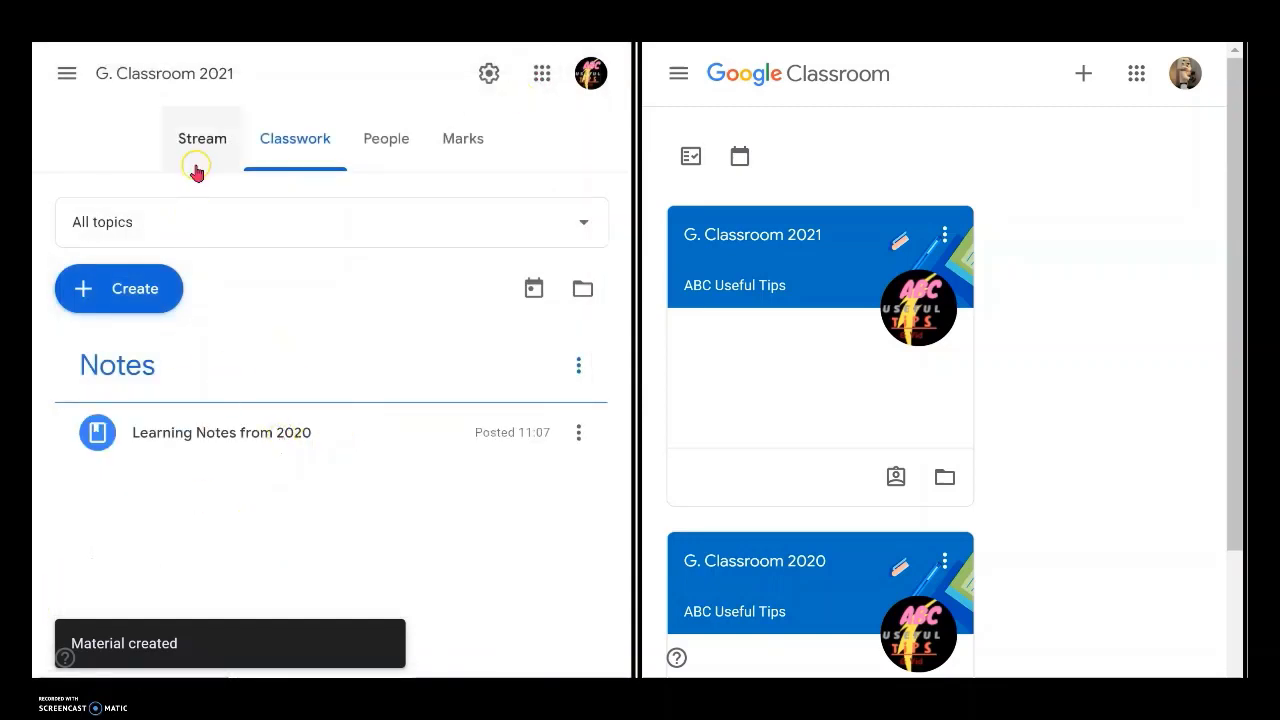